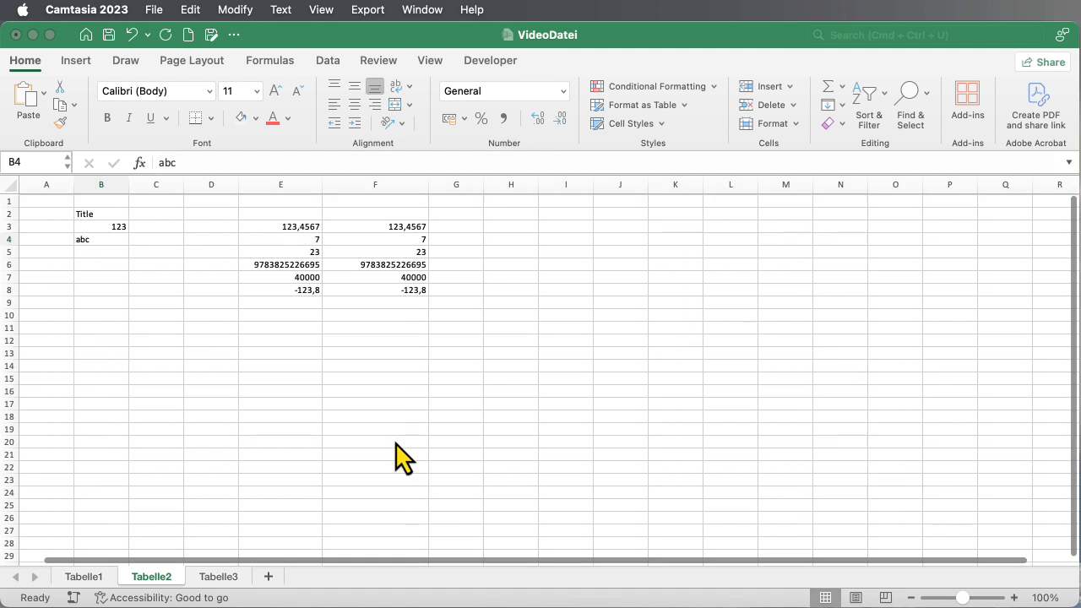
Step: Format the Title cell B2 as bold and italic with a red font colour
{"action": "scroll", "coordinate": [393, 451], "scroll_direction": "up", "scroll_amount": 1}
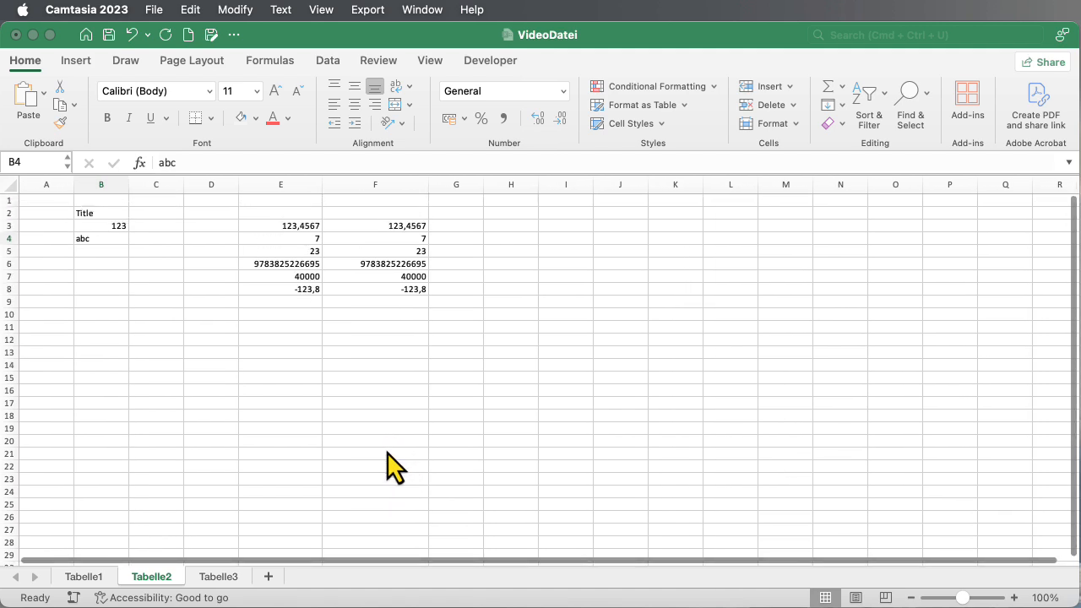
{"action": "left_click", "coordinate": [94, 215]}
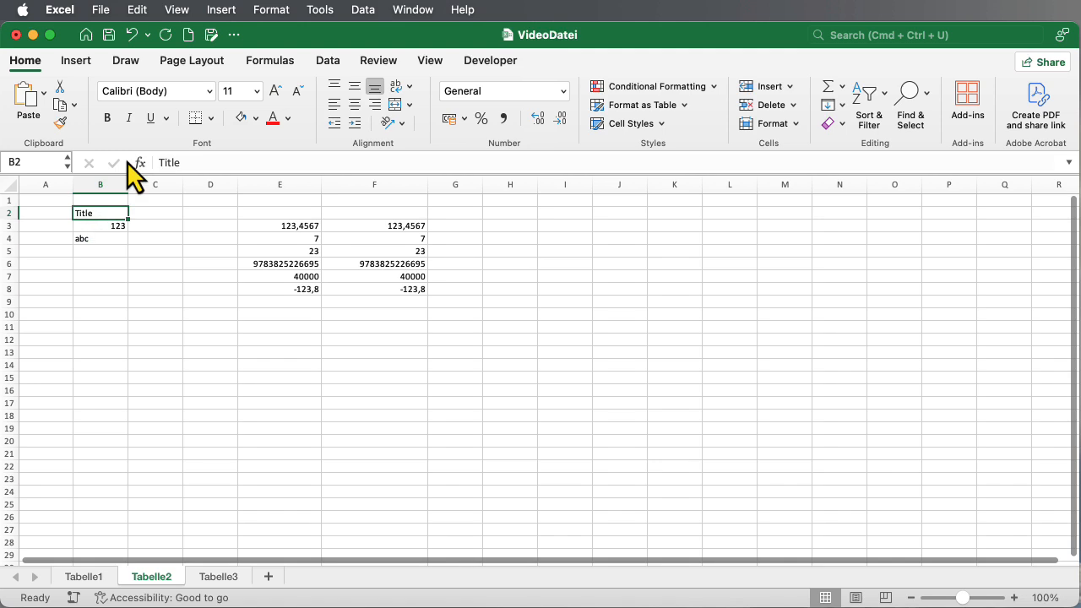
{"action": "left_click", "coordinate": [107, 118]}
{"action": "left_click", "coordinate": [129, 118]}
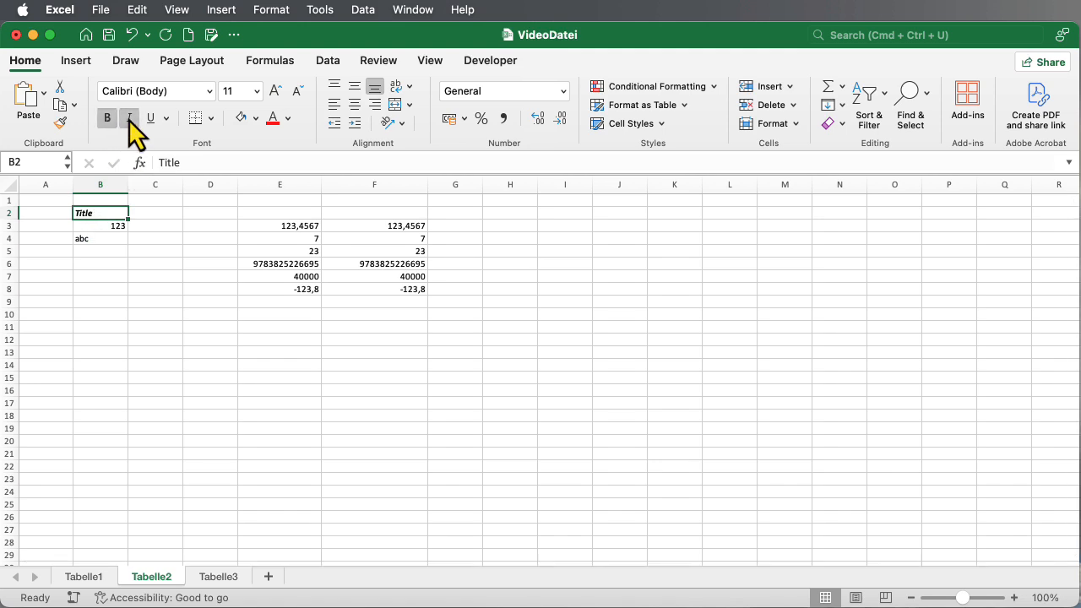
{"action": "left_click", "coordinate": [274, 123]}
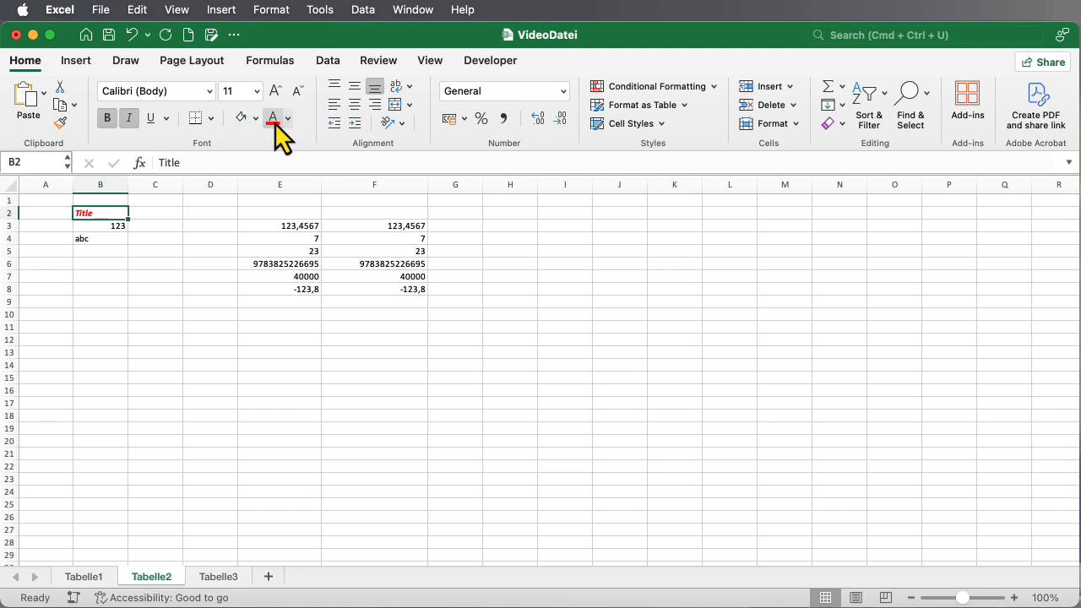
Step: Undo the bold, italic and red font formatting of the Title cell
{"action": "key", "text": "super+z"}
{"action": "key", "text": "super+z"}
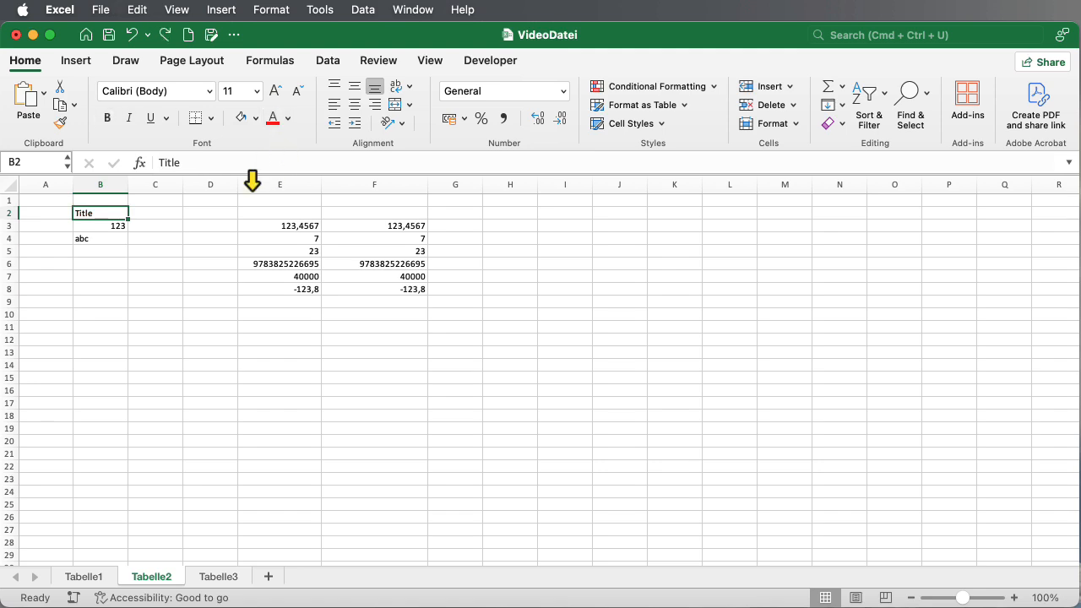
{"action": "scroll", "coordinate": [140, 259], "scroll_direction": "down", "scroll_amount": 1}
{"action": "left_click_drag", "start_coordinate": [140, 251], "coordinate": [140, 257]}
{"action": "scroll", "coordinate": [140, 257], "scroll_direction": "up", "scroll_amount": 1}
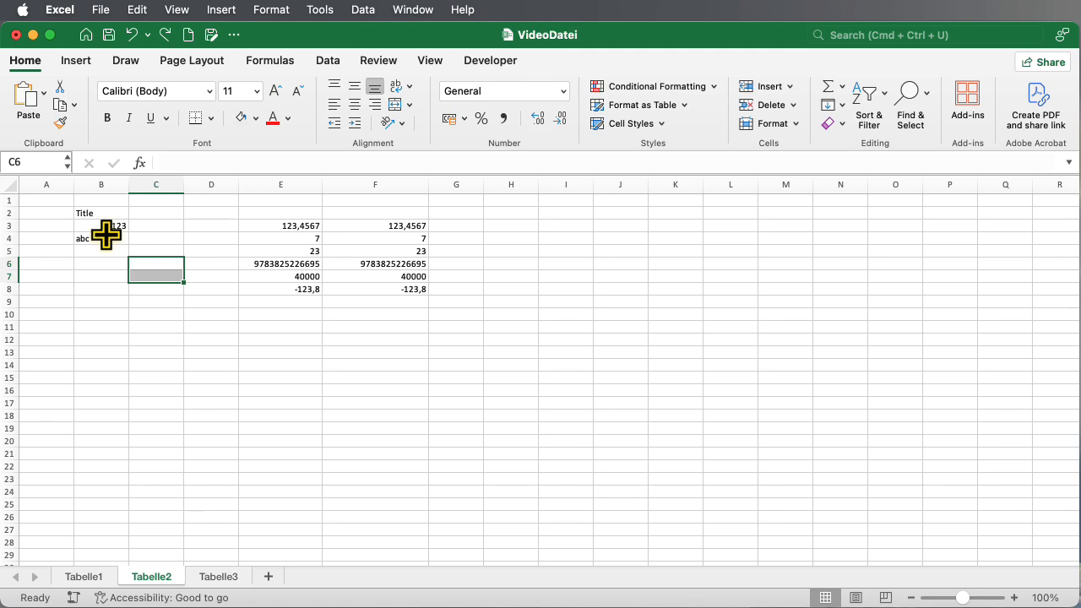
Step: Replace the number in cell B3 with the text def
{"action": "left_click", "coordinate": [106, 226]}
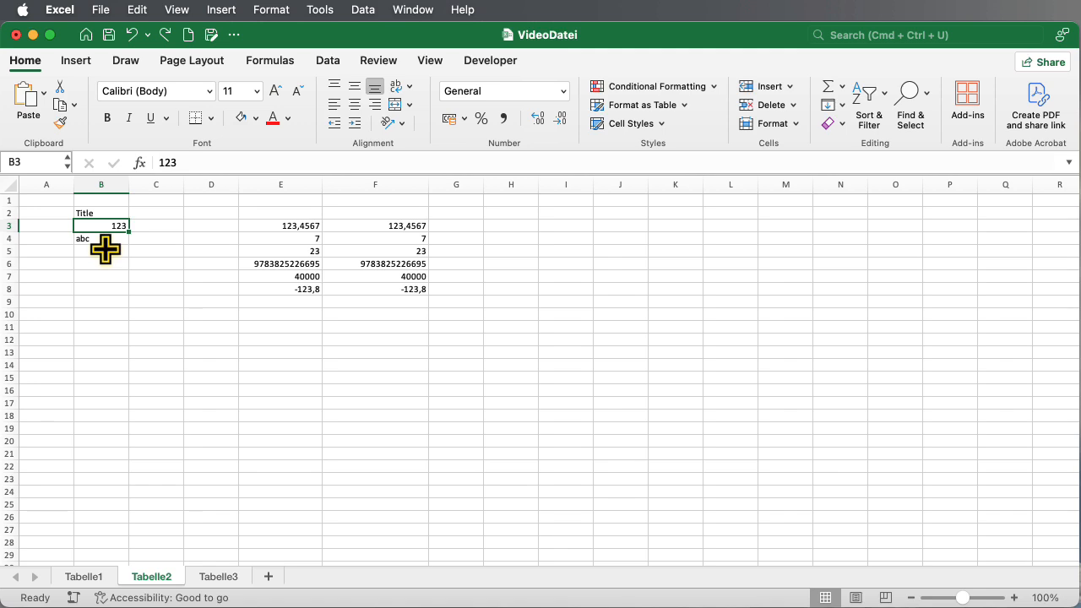
{"action": "left_click", "coordinate": [103, 241]}
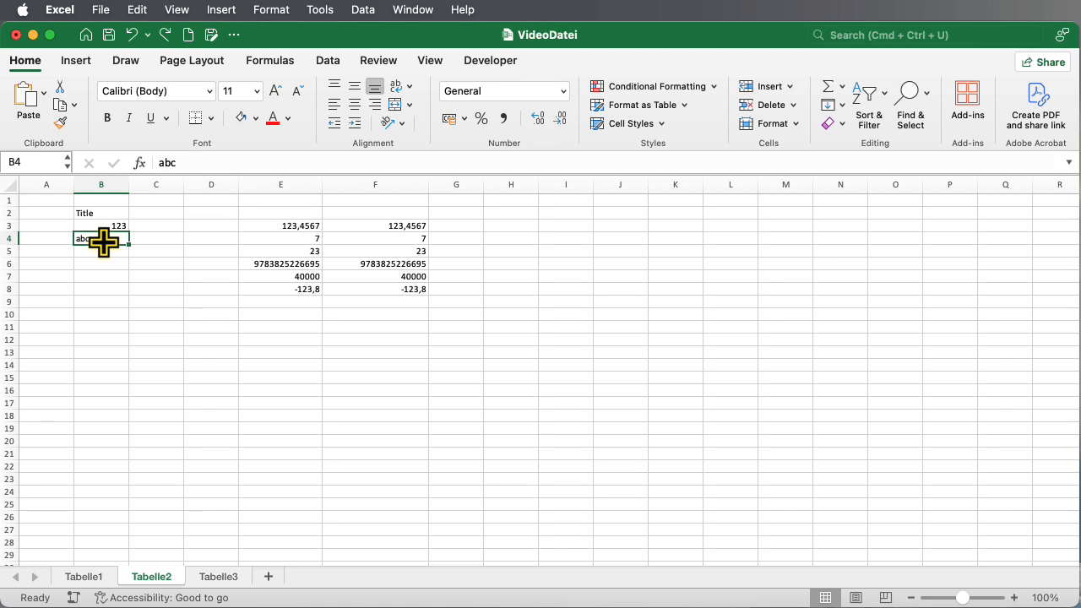
{"action": "left_click", "coordinate": [110, 226]}
{"action": "type", "text": "def"}
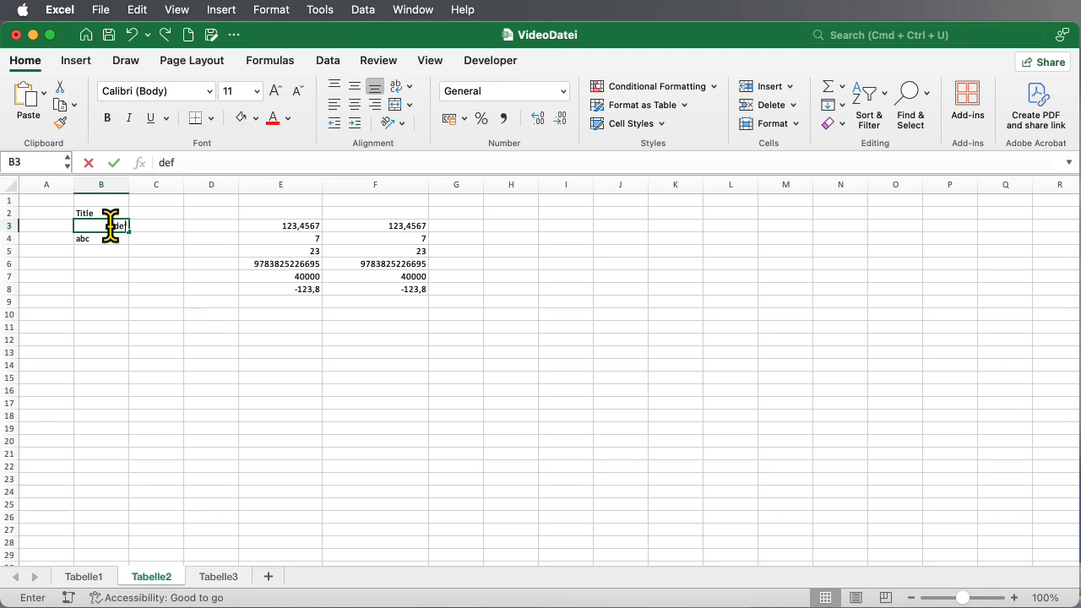
{"action": "key", "text": "Return"}
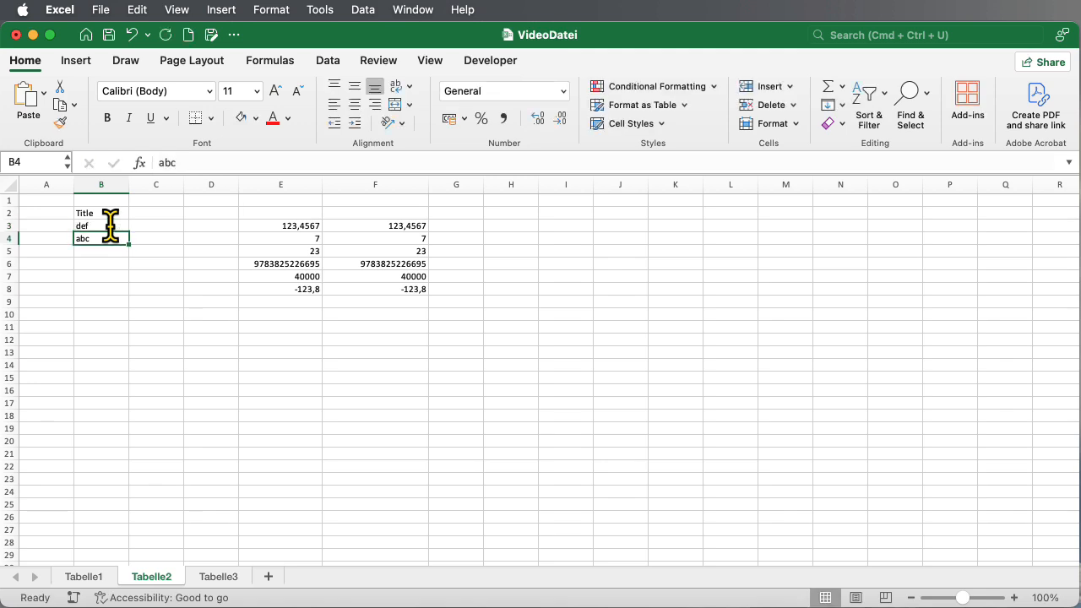
Step: Enter the number 1234 in cell B3
{"action": "left_click", "coordinate": [110, 227]}
{"action": "type", "text": "1234"}
{"action": "key", "text": "Return"}
Step: Merge and centre the Title cell across B2:C2
{"action": "left_click_drag", "start_coordinate": [108, 212], "coordinate": [130, 212]}
{"action": "left_click", "coordinate": [112, 213]}
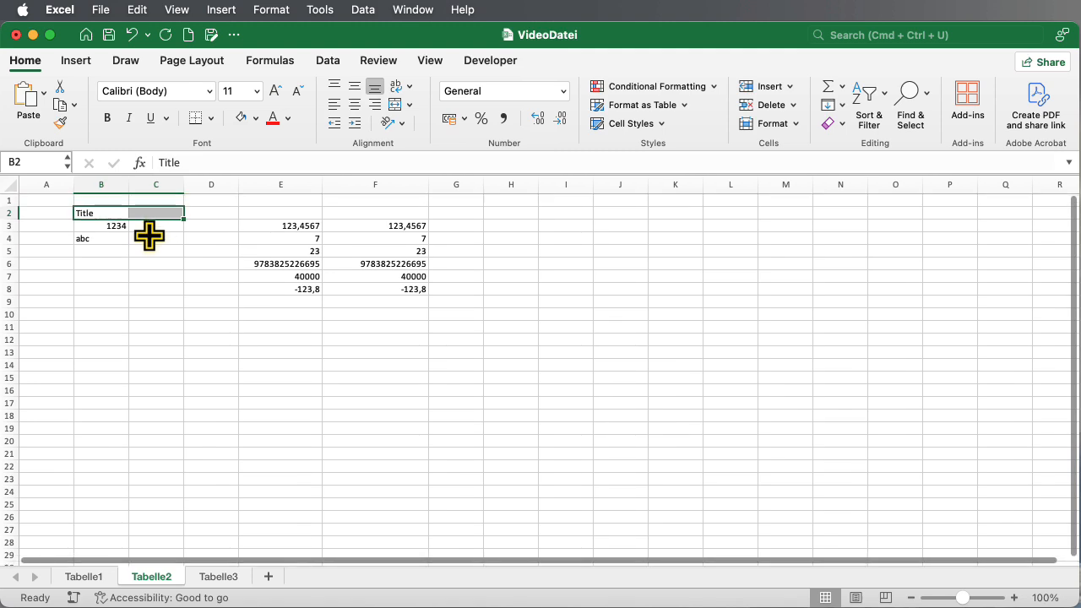
{"action": "left_click", "coordinate": [394, 104]}
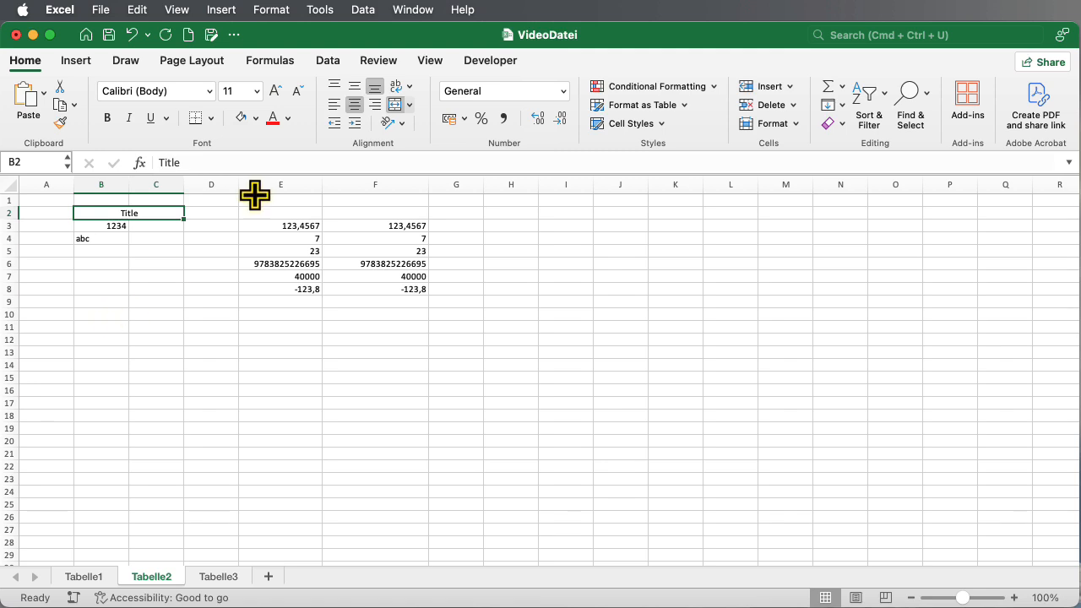
{"action": "left_click", "coordinate": [119, 302]}
Step: Fill the merged Title cell with the standard red colour
{"action": "left_click", "coordinate": [104, 215]}
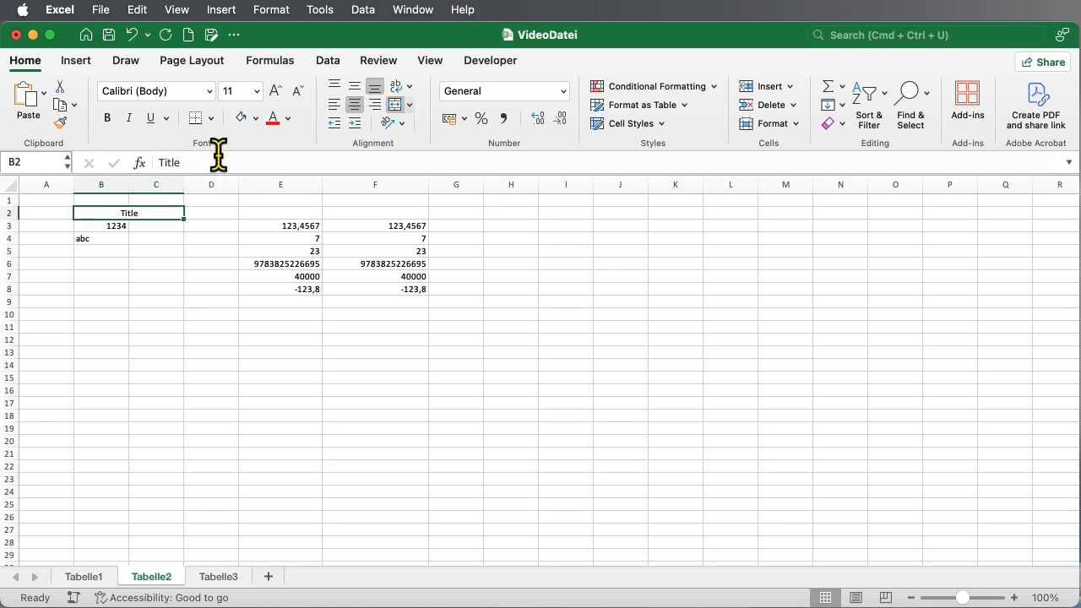
{"action": "left_click", "coordinate": [254, 117]}
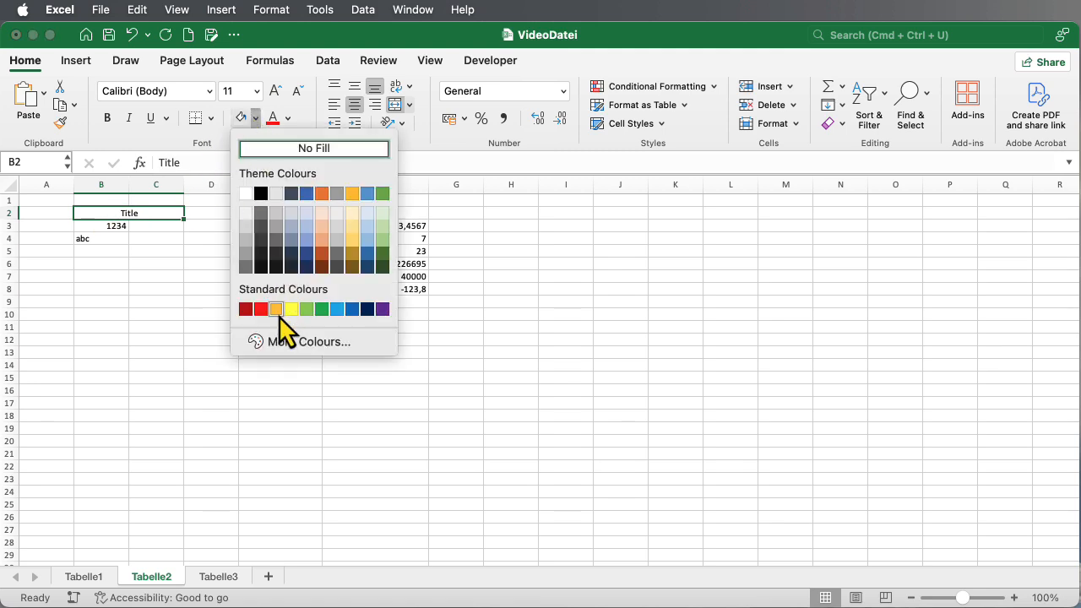
{"action": "left_click", "coordinate": [262, 309]}
{"action": "left_click", "coordinate": [173, 378]}
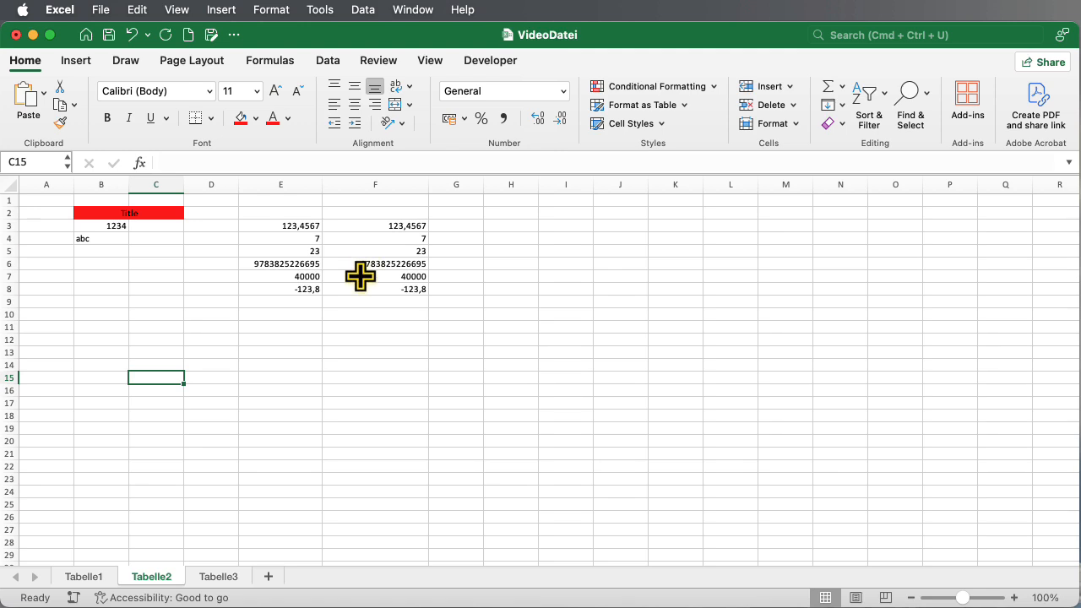
Step: Format the number in F3 to show two decimal places, and inspect its full stored value
{"action": "left_click", "coordinate": [382, 226]}
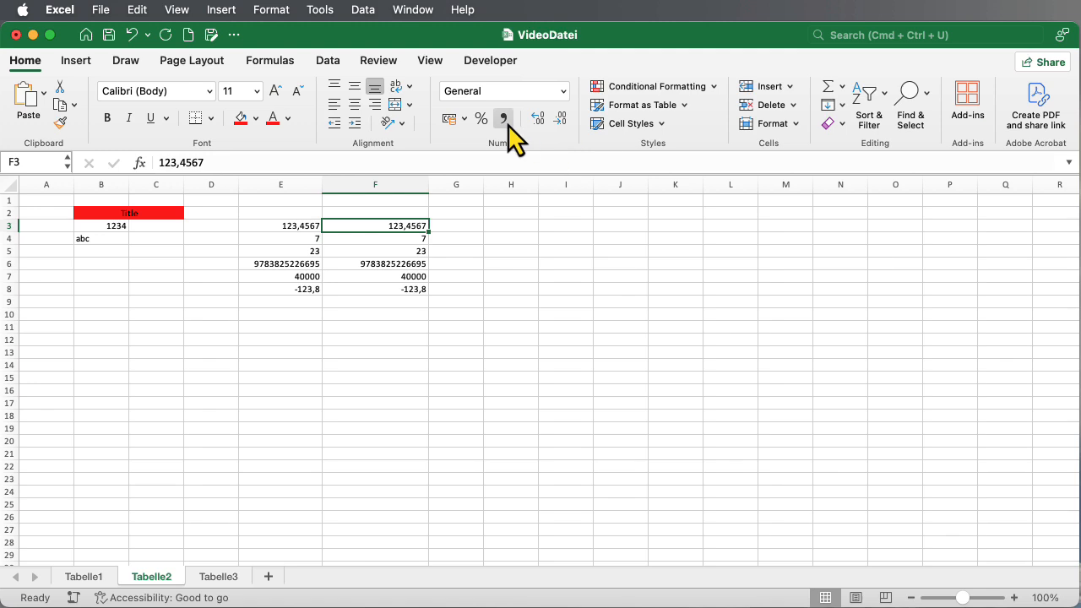
{"action": "left_click", "coordinate": [541, 120]}
{"action": "left_click", "coordinate": [562, 120]}
{"action": "left_click", "coordinate": [561, 120]}
{"action": "left_click", "coordinate": [562, 119]}
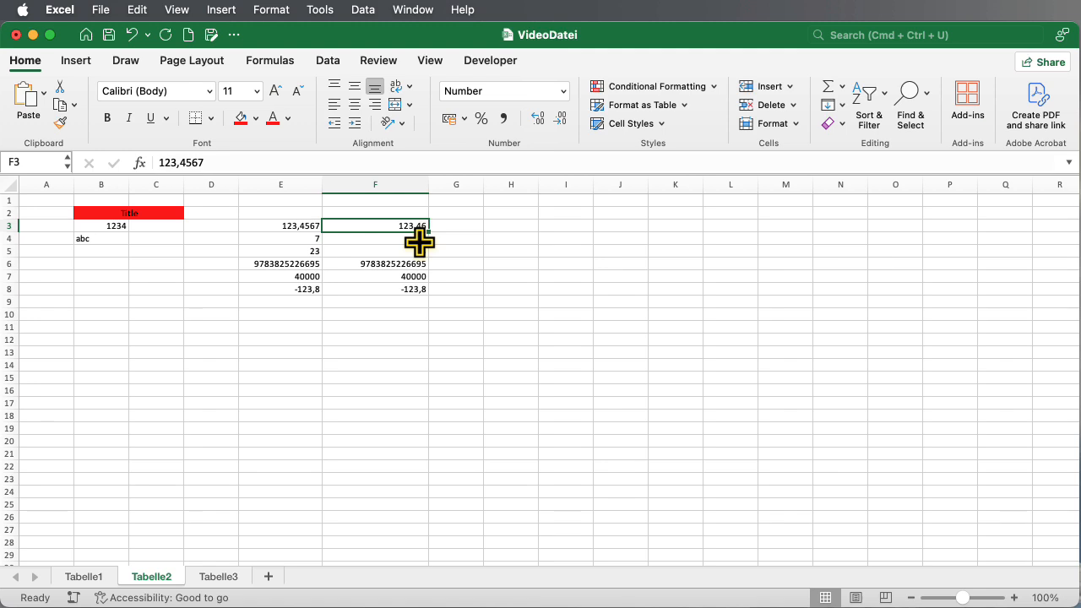
{"action": "left_click", "coordinate": [303, 226]}
{"action": "left_click", "coordinate": [386, 225]}
{"action": "left_click_drag", "start_coordinate": [221, 162], "coordinate": [155, 163]}
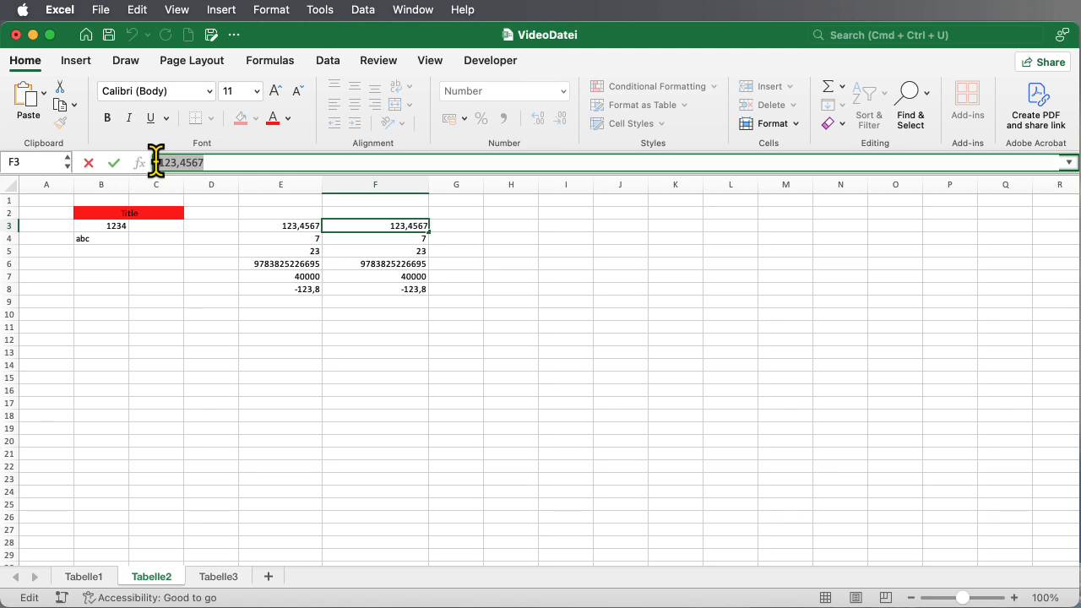
{"action": "left_click", "coordinate": [467, 265]}
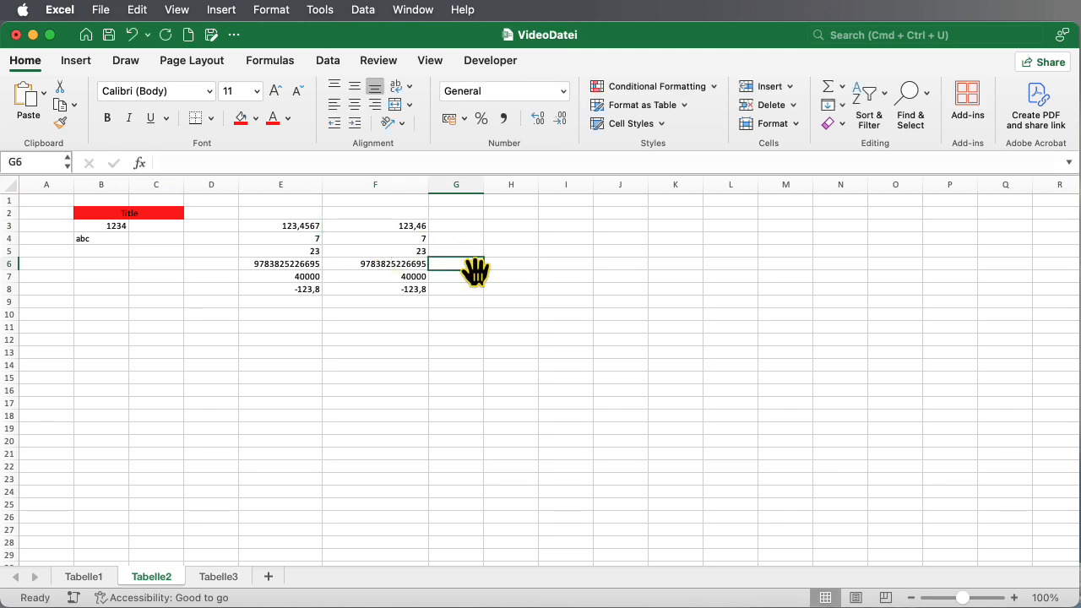
Step: Apply the custom number format 0000 to cell F4
{"action": "left_click", "coordinate": [404, 240]}
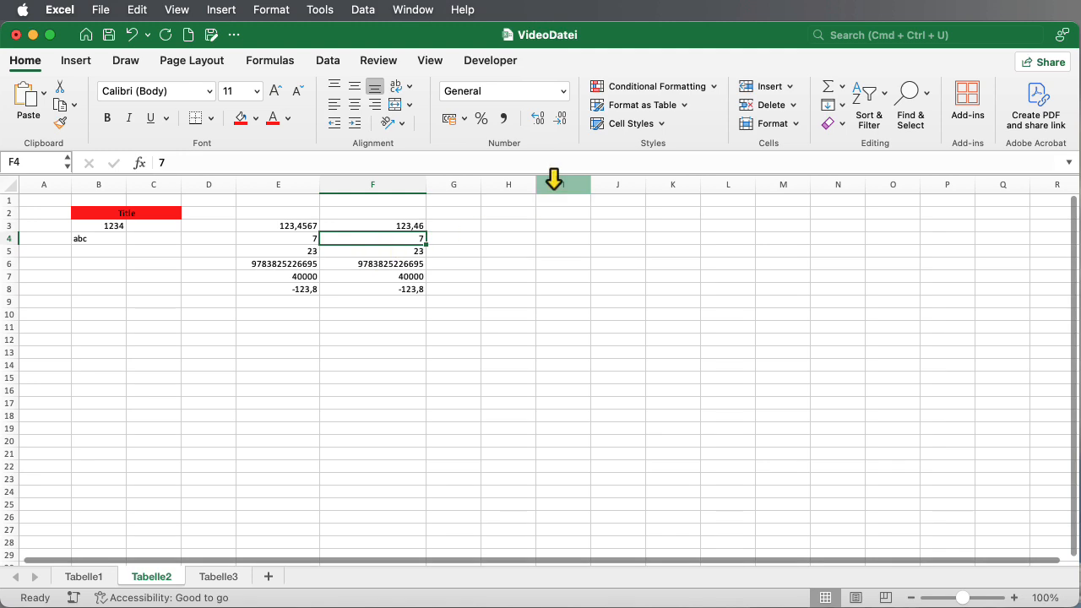
{"action": "left_click", "coordinate": [563, 91]}
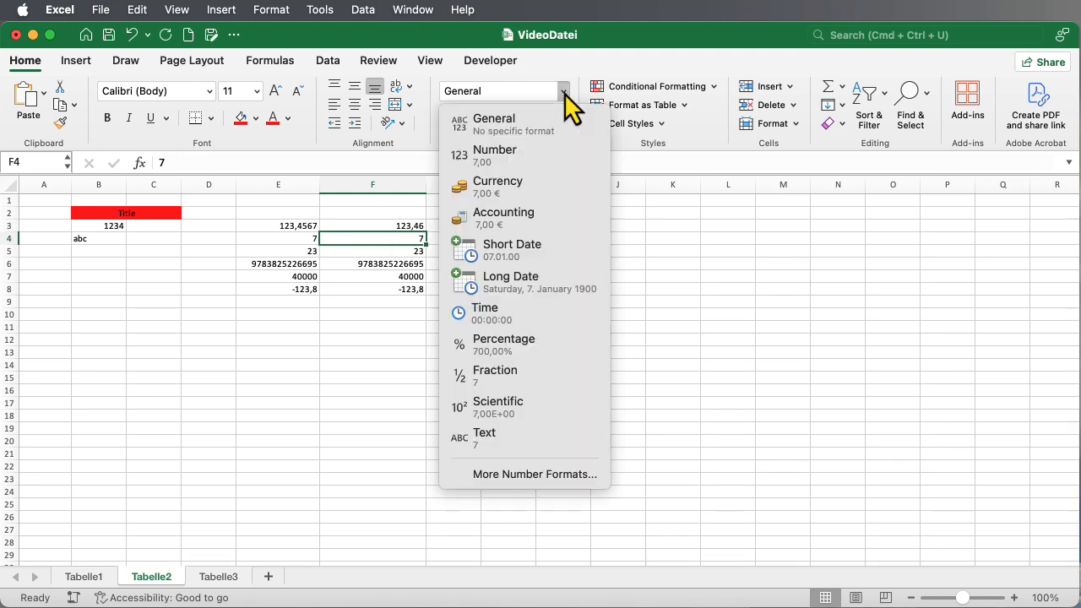
{"action": "left_click", "coordinate": [534, 473]}
{"action": "left_click", "coordinate": [891, 456]}
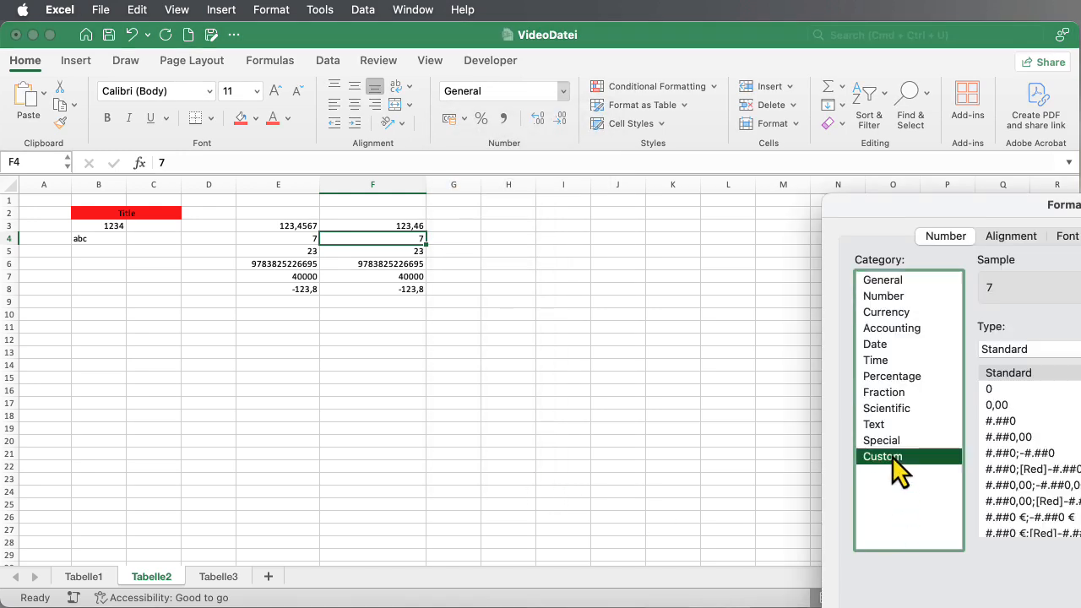
{"action": "left_click_drag", "start_coordinate": [1038, 348], "coordinate": [977, 349]}
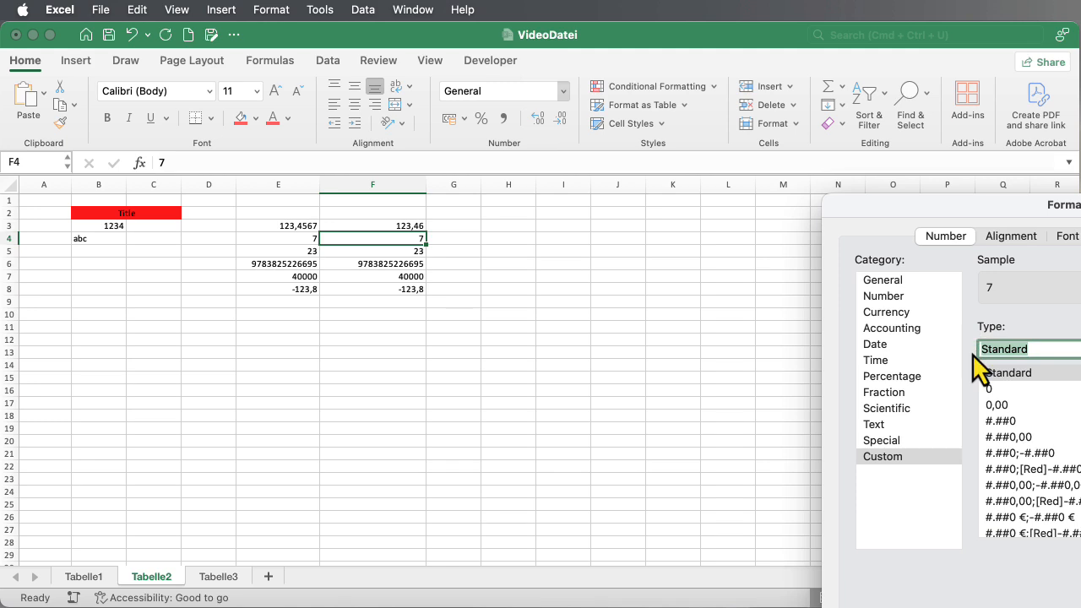
{"action": "type", "text": "0000"}
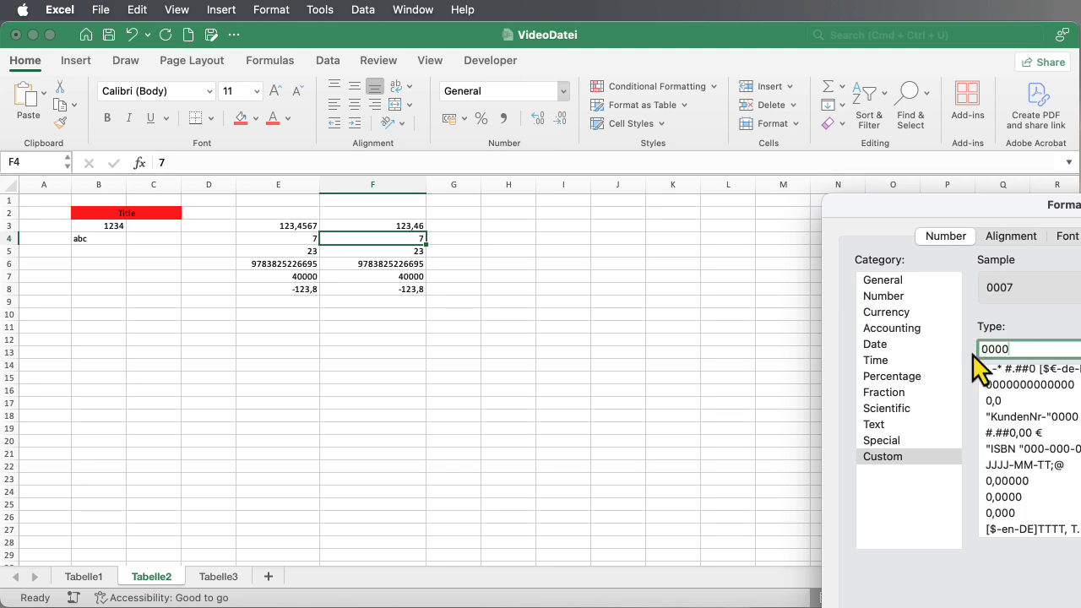
{"action": "key", "text": "Return"}
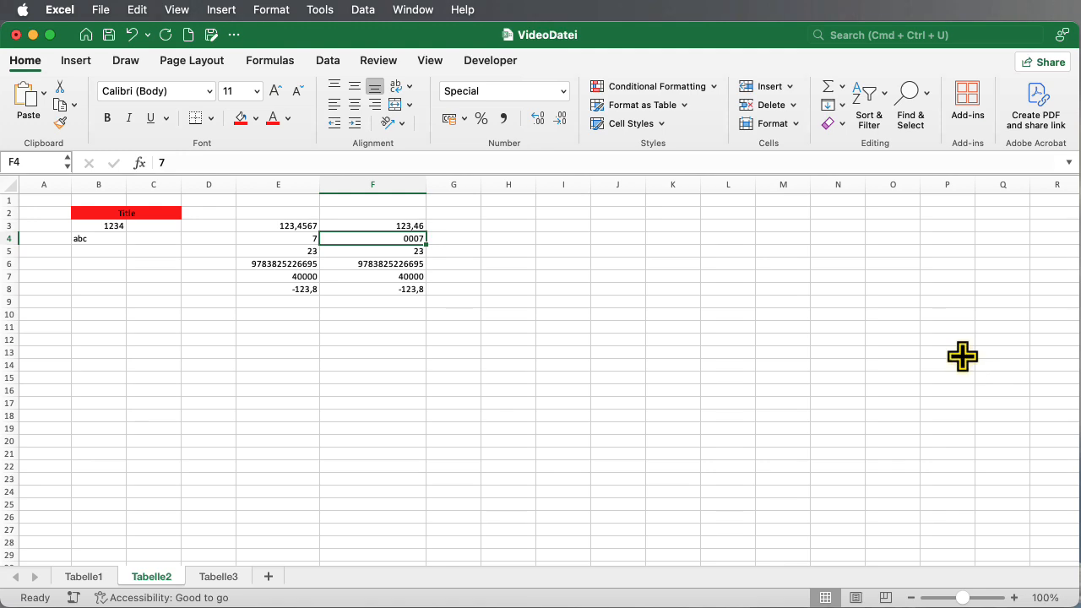
Step: Test the four-digit format of cell F4 by entering 123, 12345 and finally 7
{"action": "left_click", "coordinate": [404, 290]}
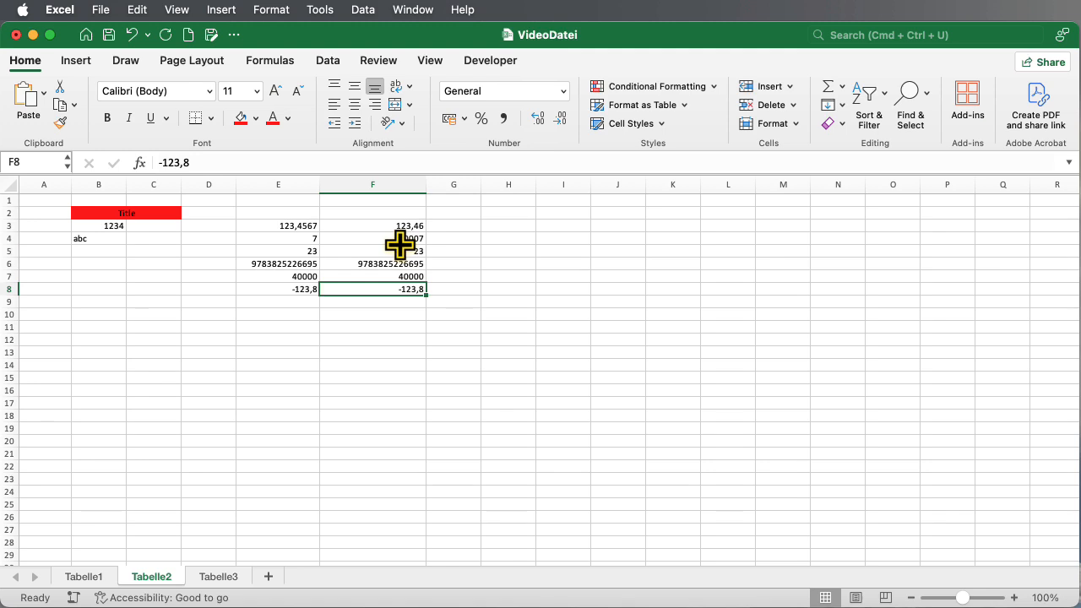
{"action": "left_click", "coordinate": [454, 262]}
{"action": "left_click", "coordinate": [385, 238]}
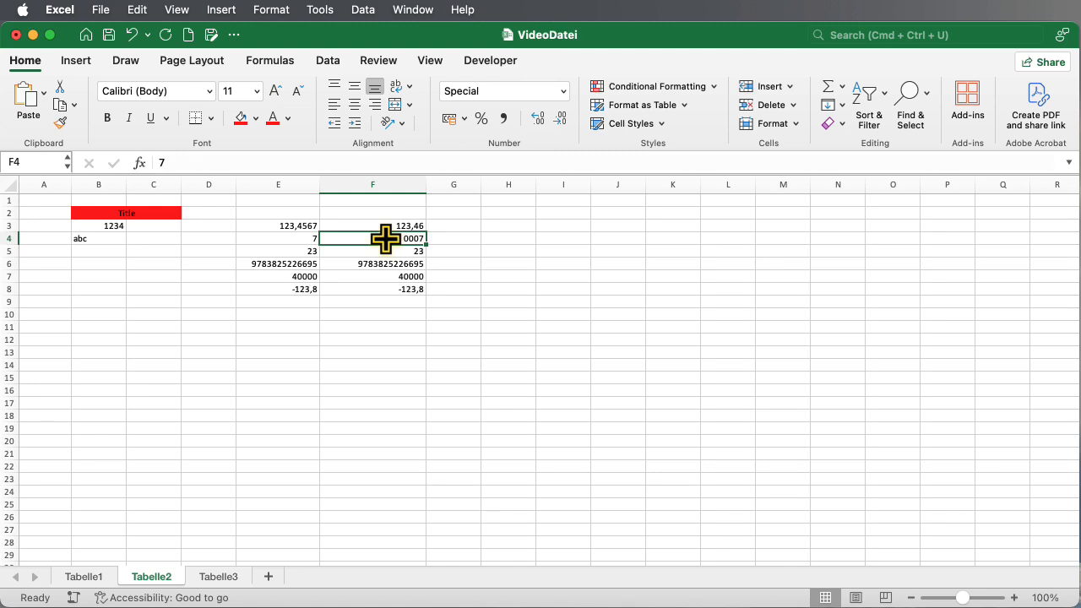
{"action": "type", "text": "123"}
{"action": "key", "text": "Return"}
{"action": "left_click", "coordinate": [386, 240]}
{"action": "type", "text": "12345"}
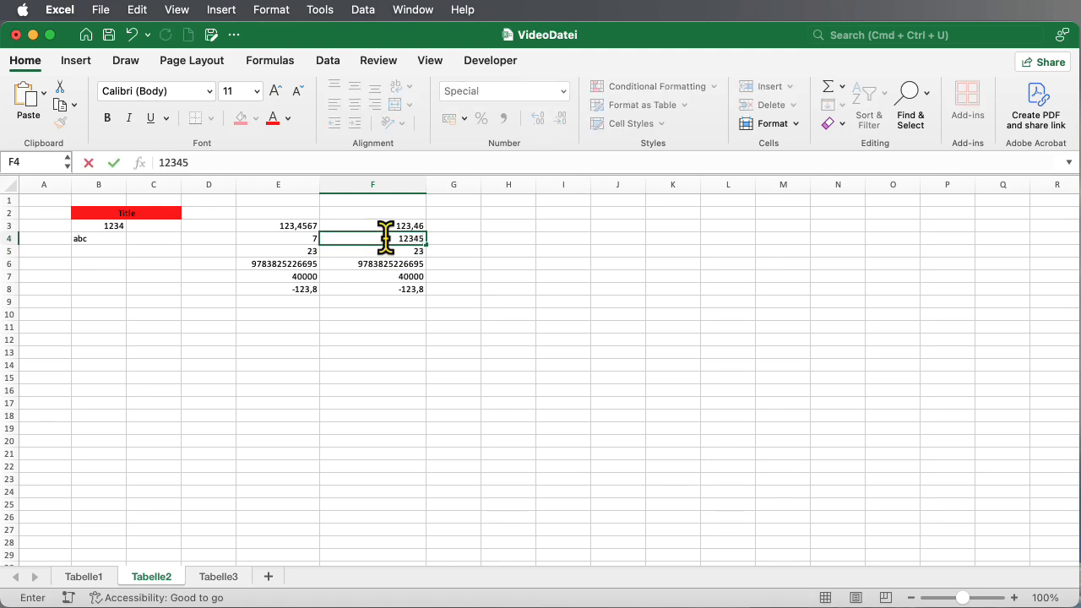
{"action": "key", "text": "Return"}
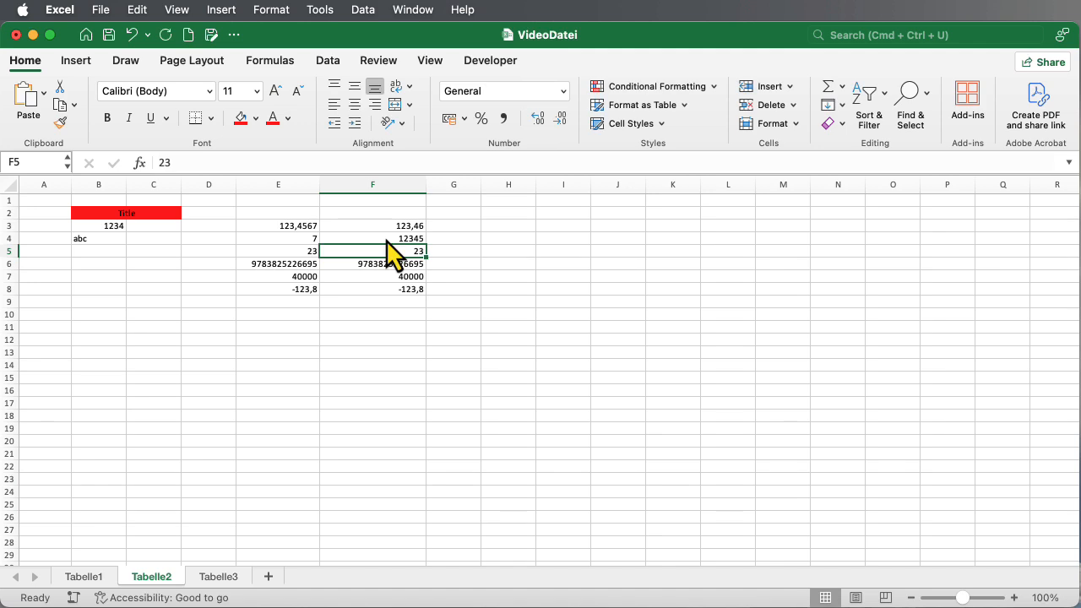
{"action": "left_click", "coordinate": [387, 240]}
{"action": "type", "text": "7"}
{"action": "key", "text": "Return"}
Step: Apply the custom number format "Customer-"0000 to cell F4, and inspect its stored value
{"action": "left_click", "coordinate": [389, 241]}
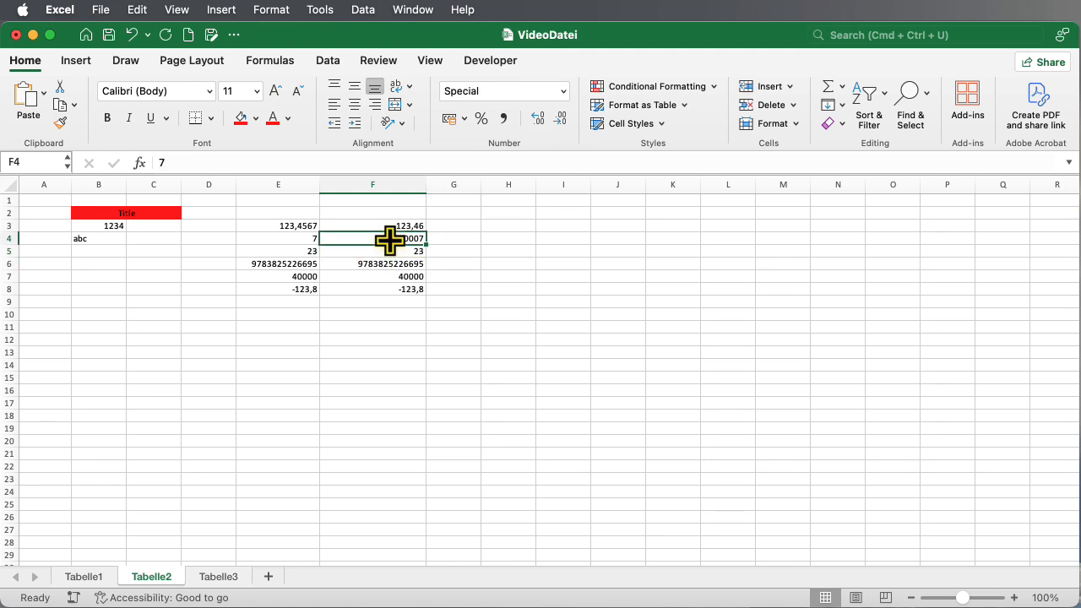
{"action": "left_click", "coordinate": [563, 93]}
{"action": "left_click", "coordinate": [498, 475]}
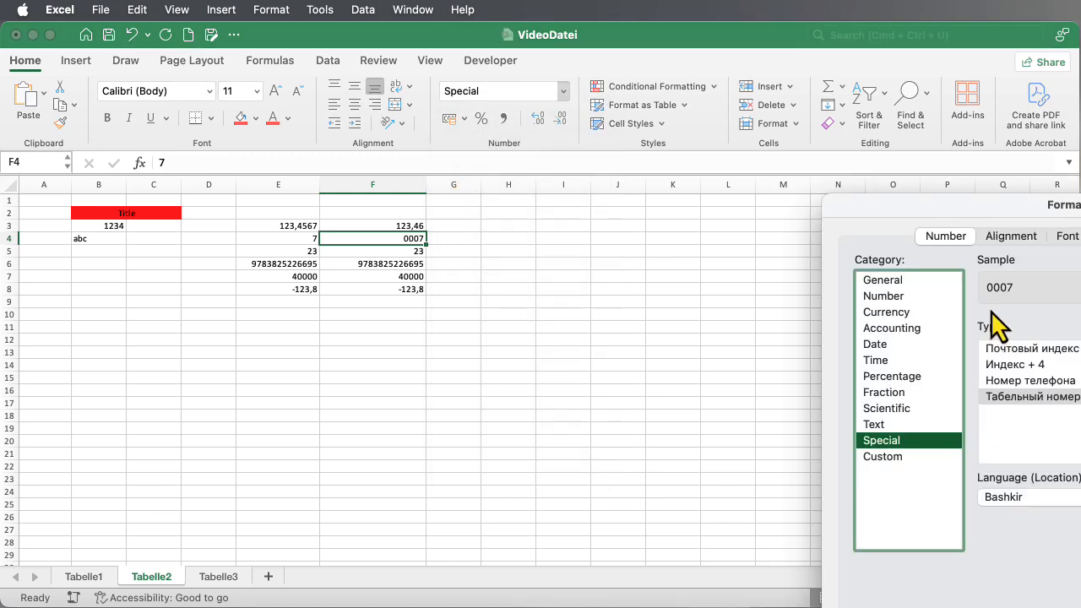
{"action": "left_click", "coordinate": [926, 457]}
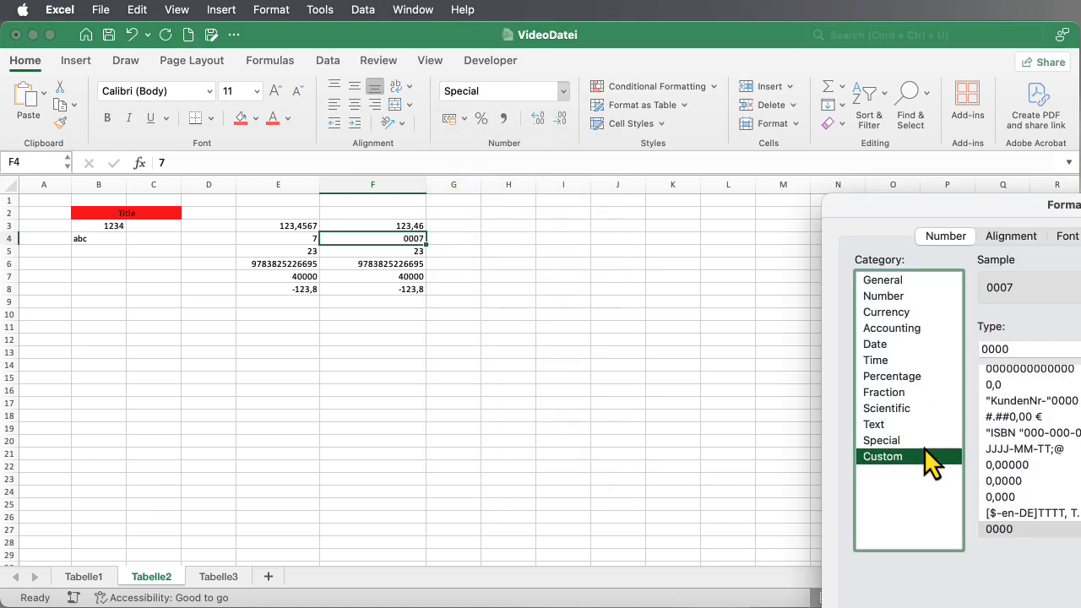
{"action": "left_click", "coordinate": [980, 347]}
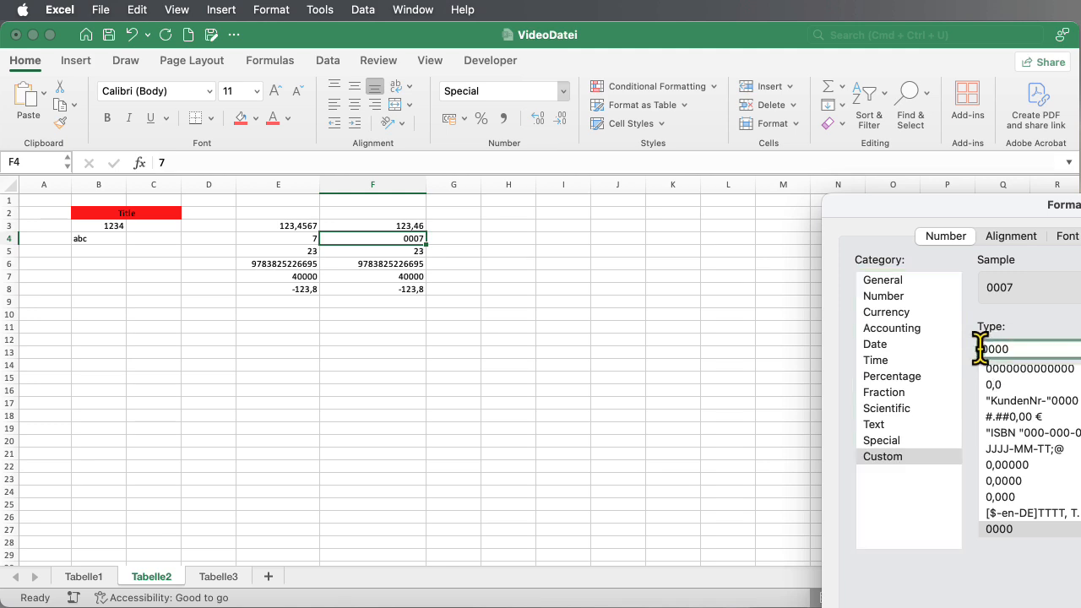
{"action": "type", "text": "\"Cus"}
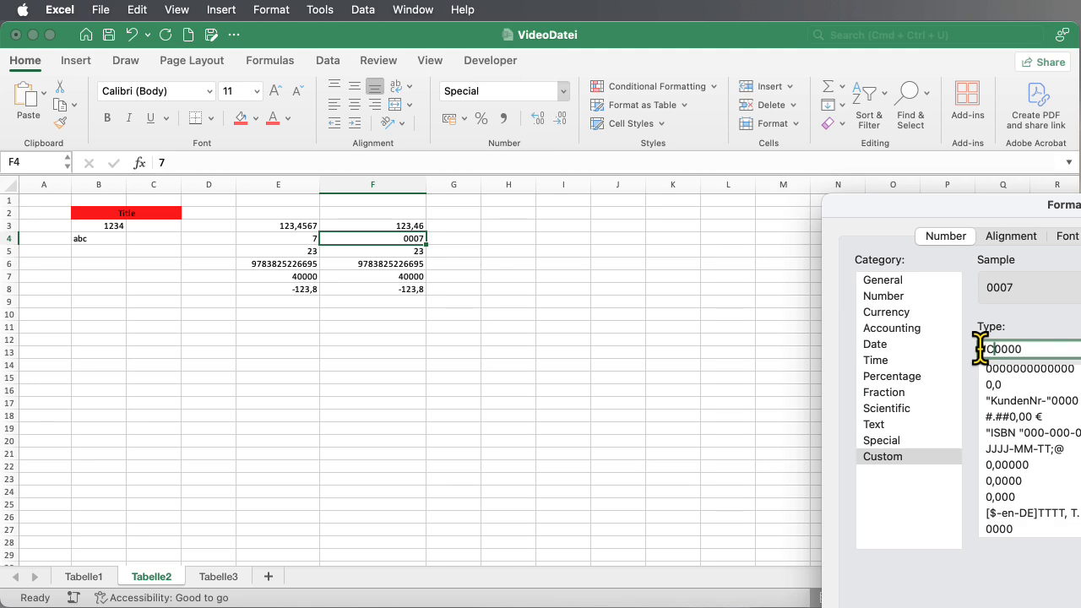
{"action": "type", "text": "tomer-\""}
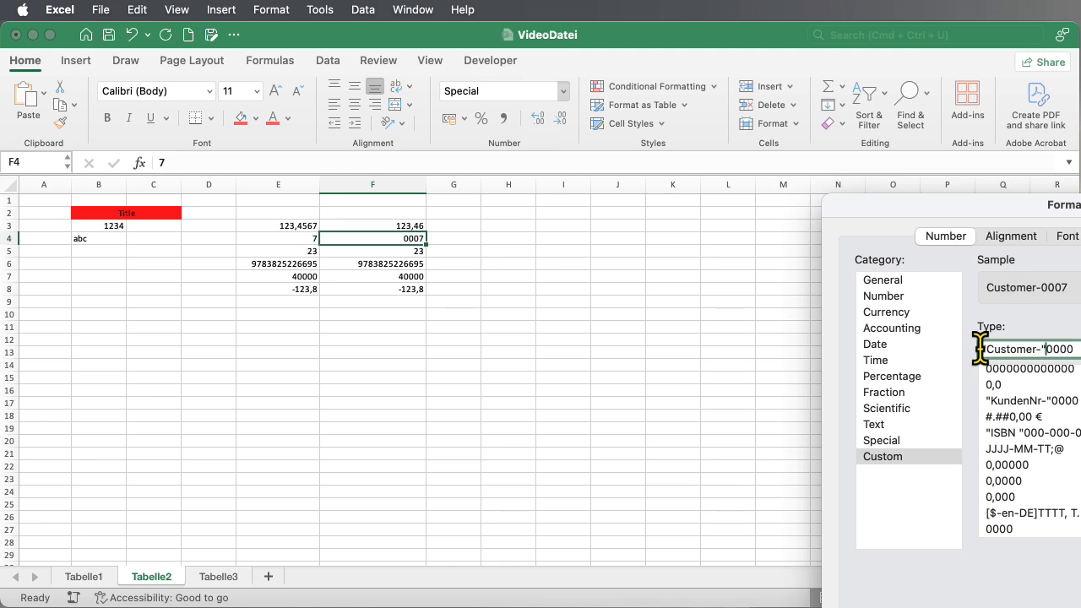
{"action": "key", "text": "Return"}
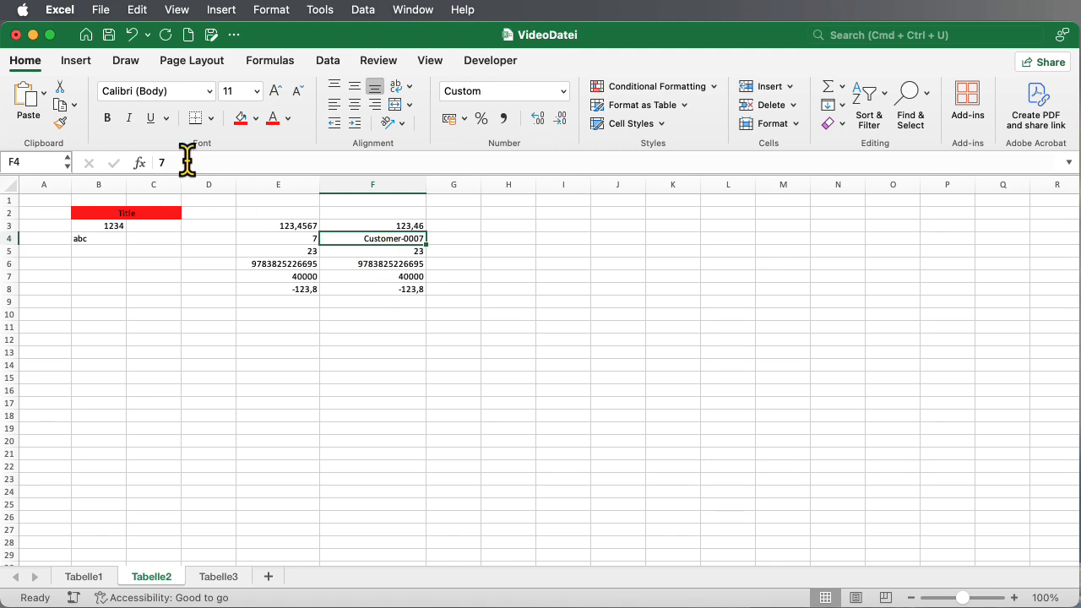
{"action": "left_click", "coordinate": [158, 162]}
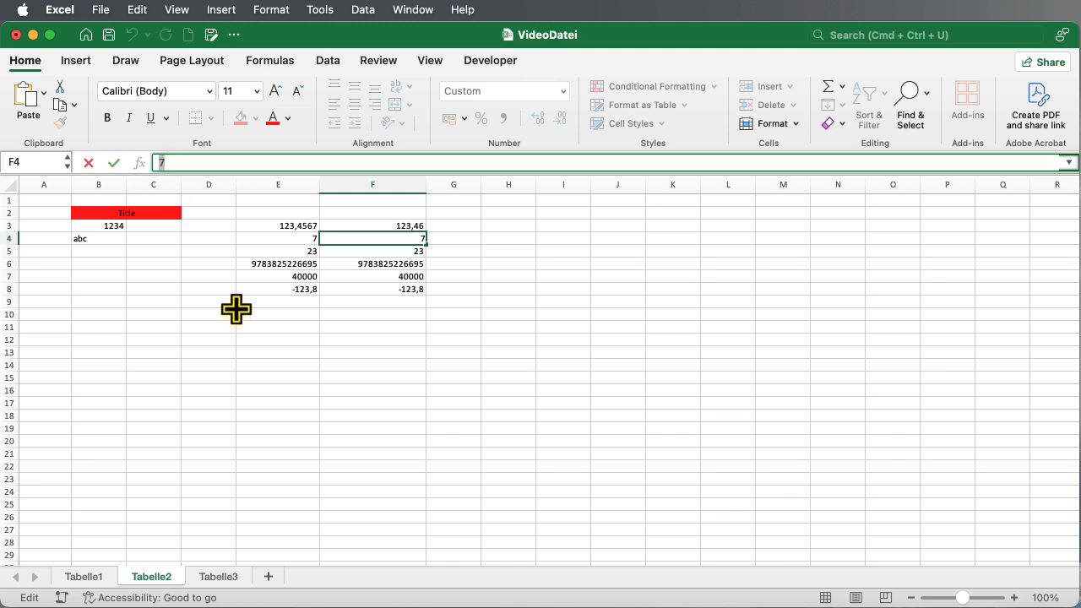
{"action": "left_click", "coordinate": [300, 353]}
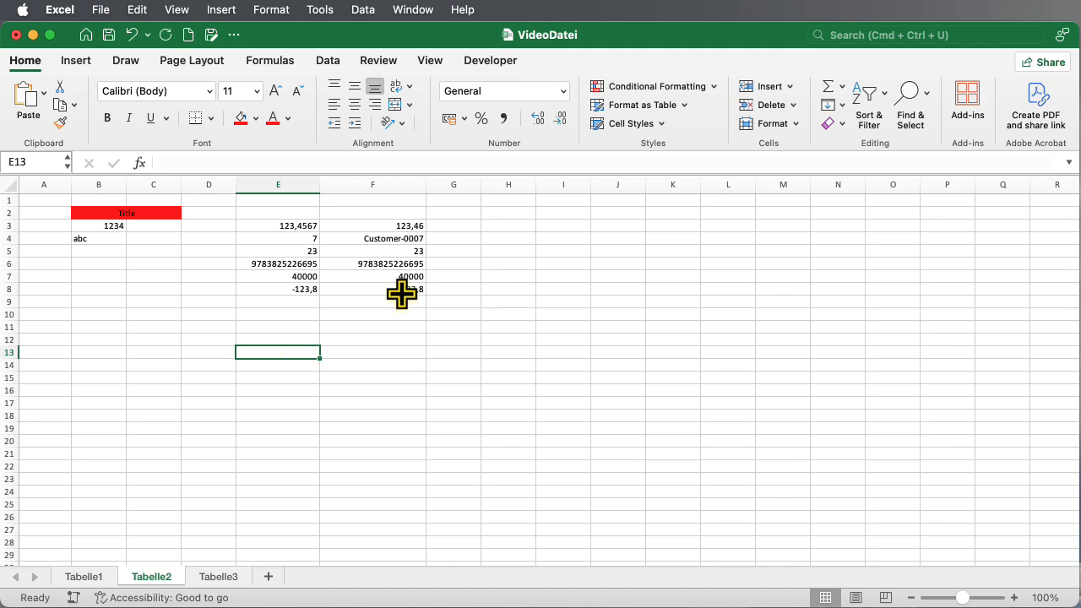
Step: Format the value in F5 with the Euro (€ 123) accounting format
{"action": "left_click", "coordinate": [390, 251]}
{"action": "scroll", "coordinate": [397, 272], "scroll_direction": "down", "scroll_amount": 1}
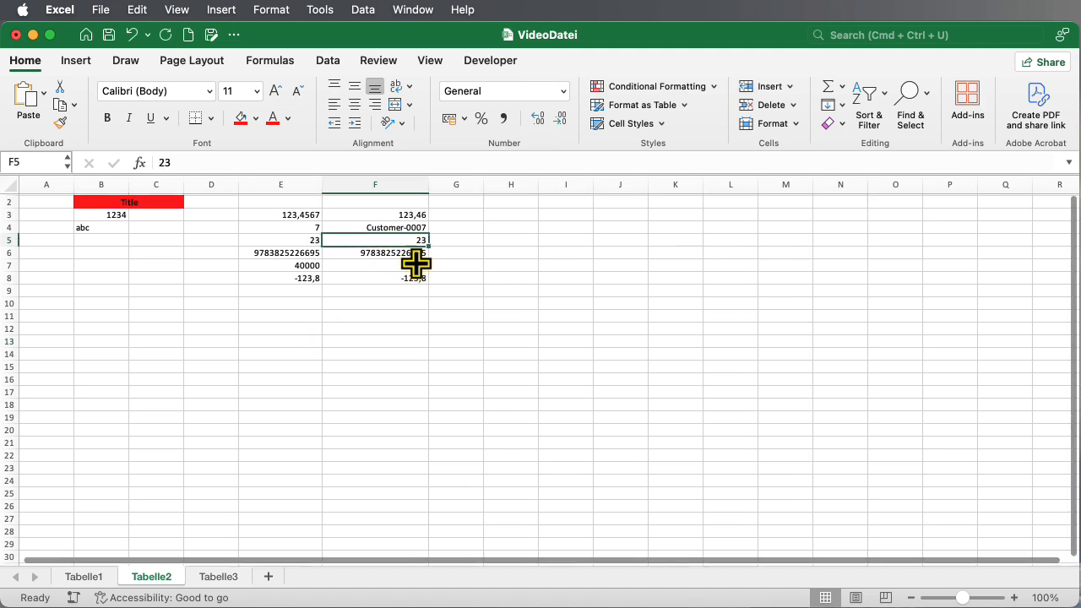
{"action": "scroll", "coordinate": [415, 297], "scroll_direction": "up", "scroll_amount": 1}
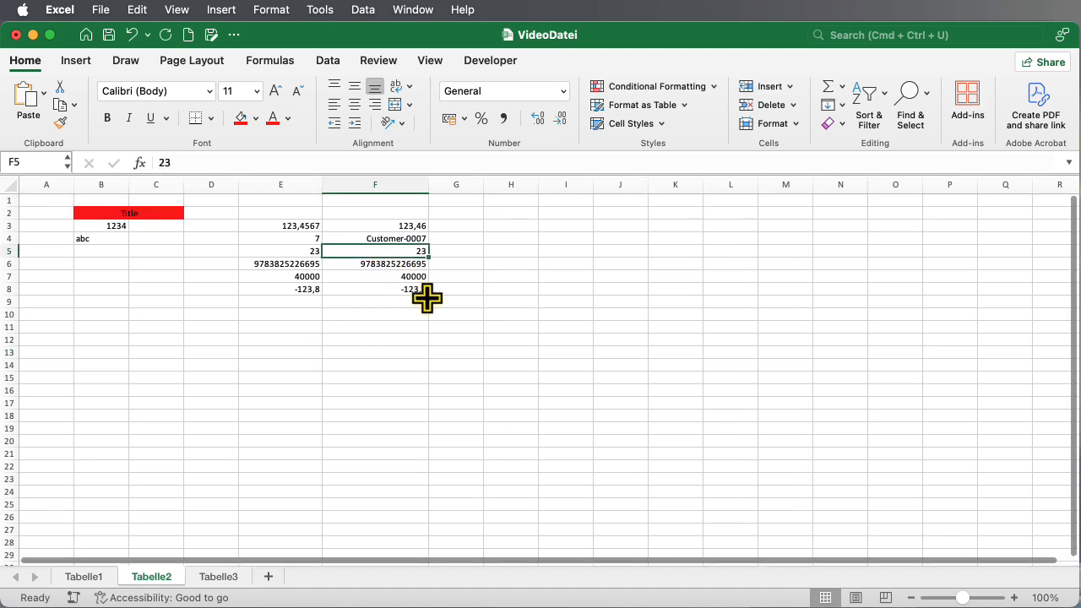
{"action": "left_click", "coordinate": [450, 119]}
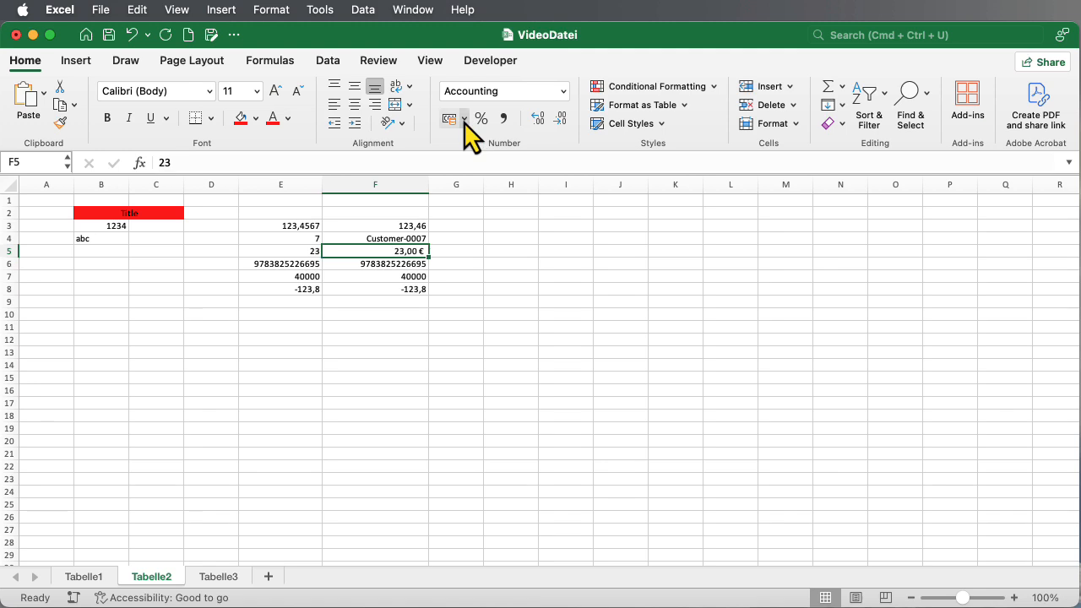
{"action": "left_click", "coordinate": [464, 120]}
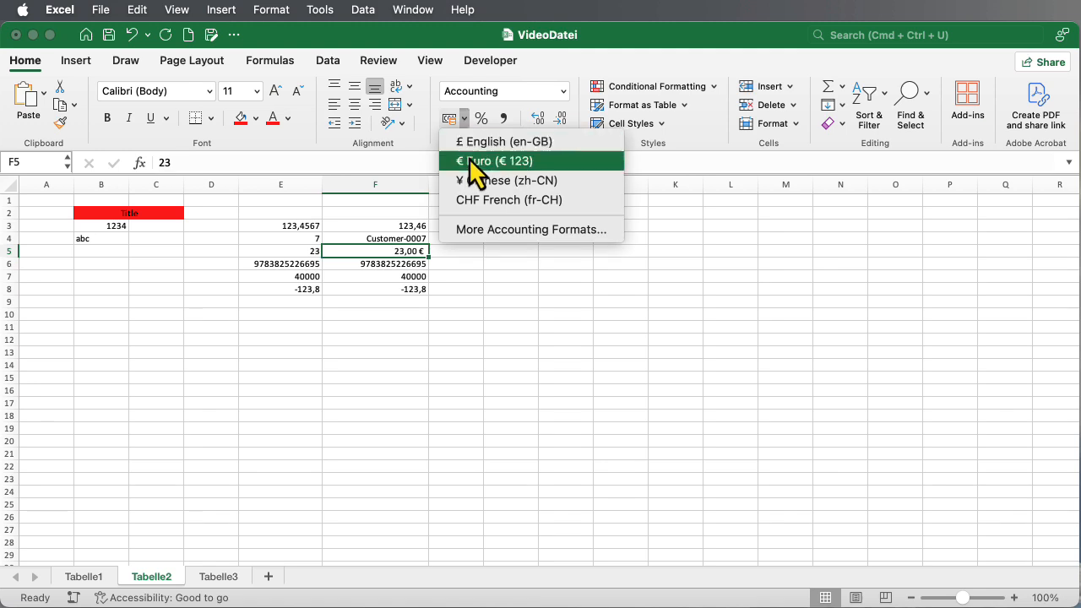
{"action": "left_click", "coordinate": [472, 160]}
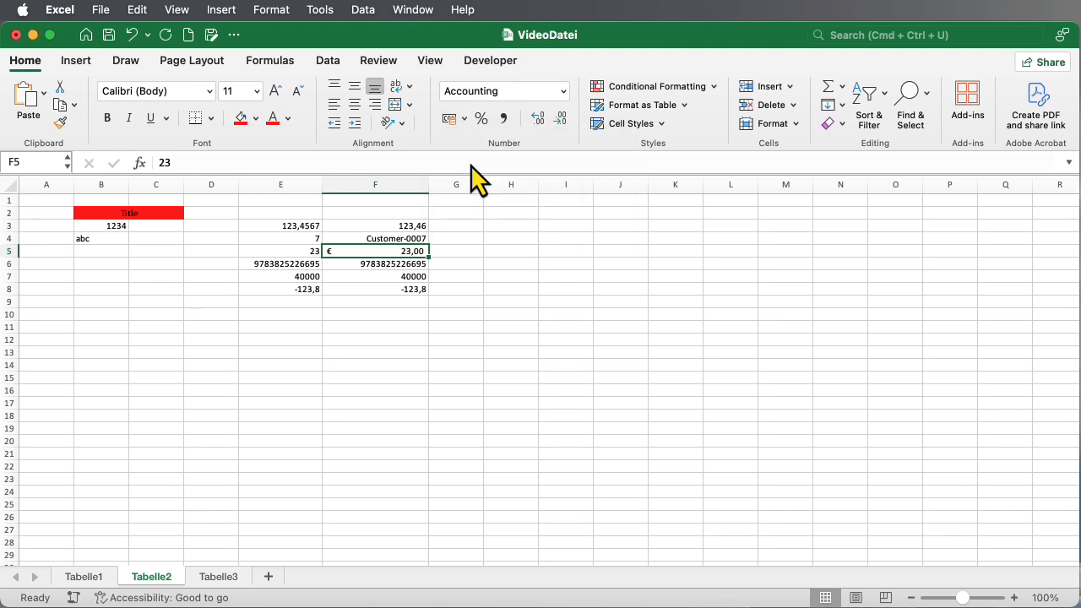
Step: Try to apply a custom number format to F6 with an unquoted ISBN prefix before hyphenated digit groups starting 000-00-0000
{"action": "left_click", "coordinate": [341, 265]}
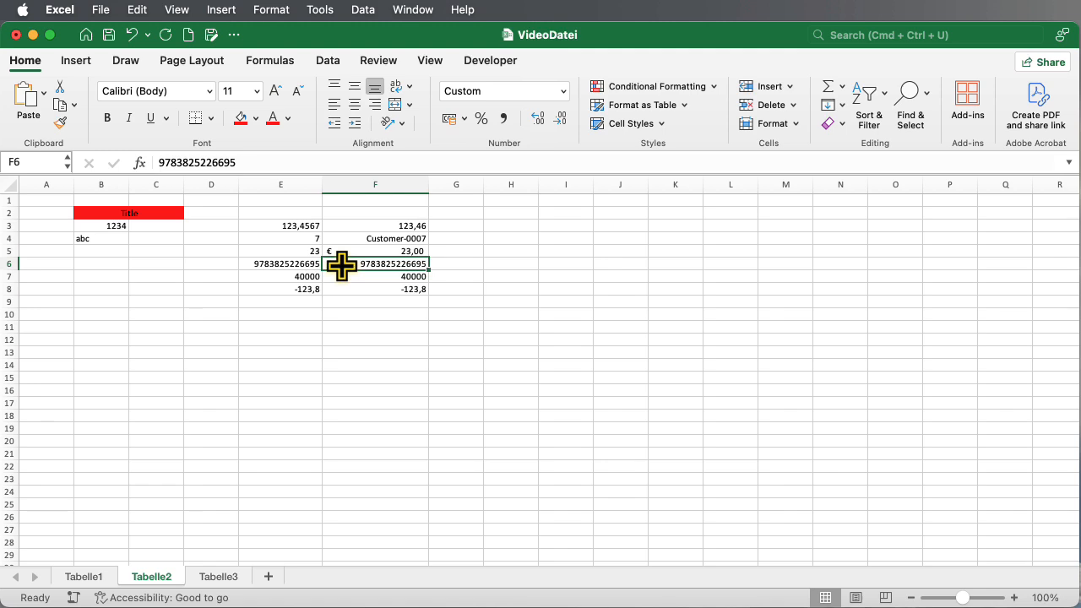
{"action": "left_click", "coordinate": [562, 92]}
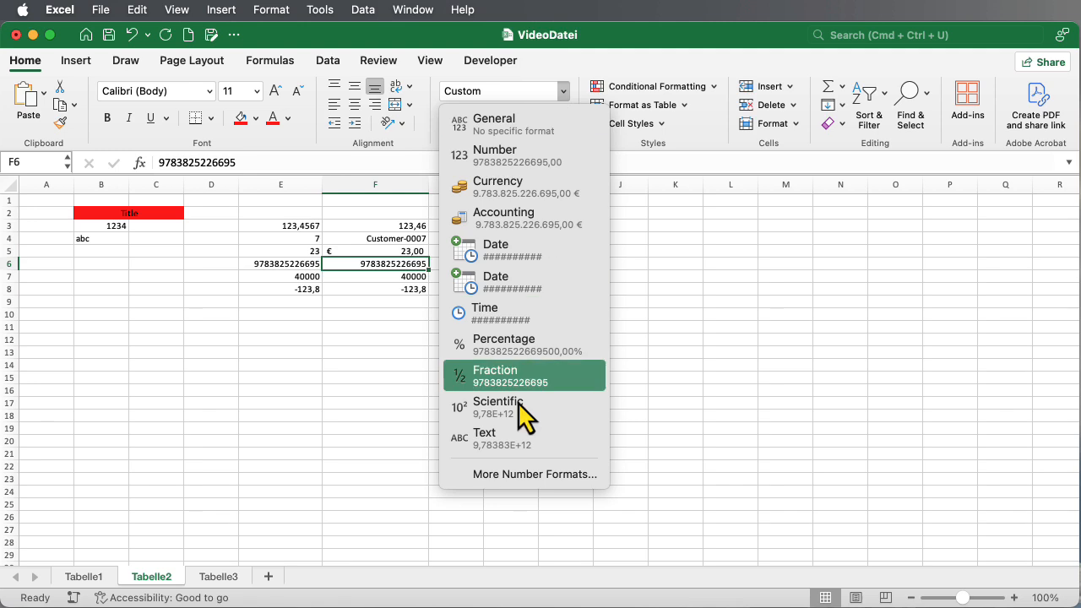
{"action": "left_click", "coordinate": [518, 478]}
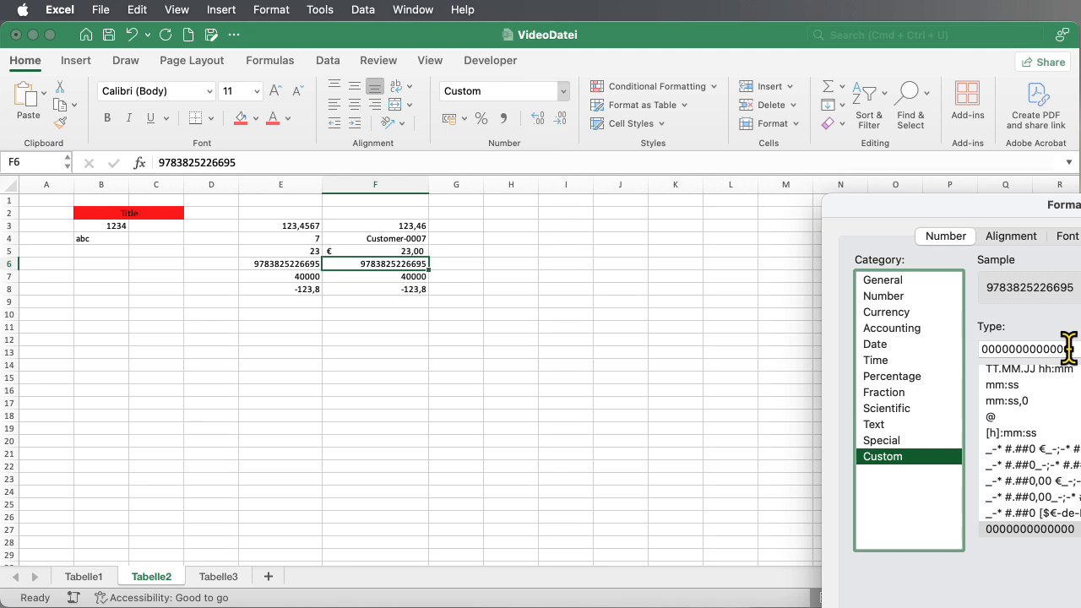
{"action": "left_click_drag", "start_coordinate": [1063, 349], "coordinate": [977, 346]}
{"action": "type", "text": "IS"}
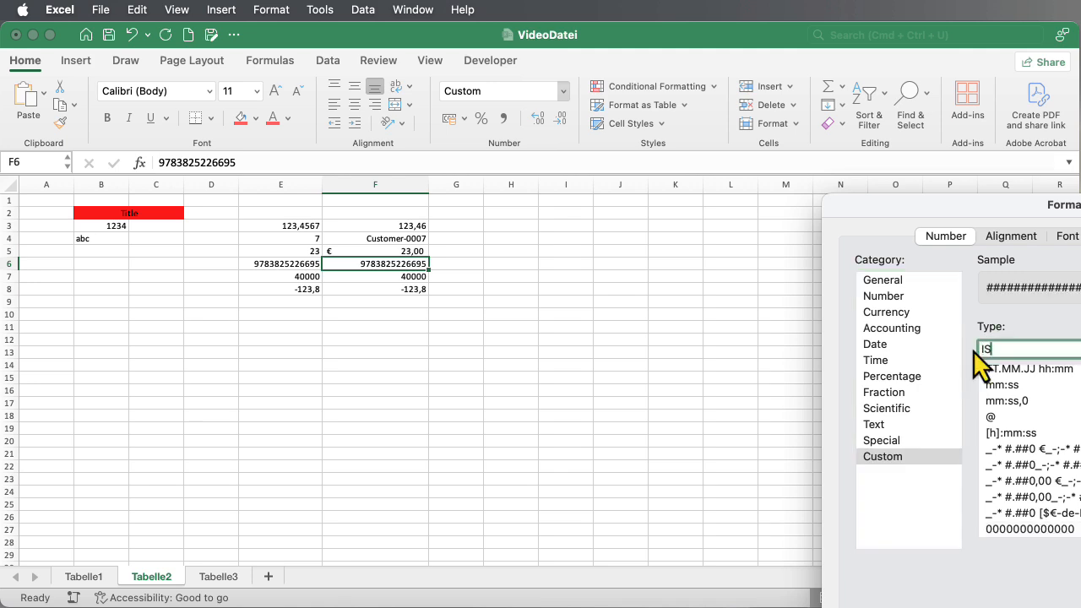
{"action": "type", "text": "BN =="}
{"action": "key", "text": "BackSpace"}
{"action": "key", "text": "BackSpace"}
{"action": "type", "text": "000-00-0000"}
{"action": "key", "text": "Return"}
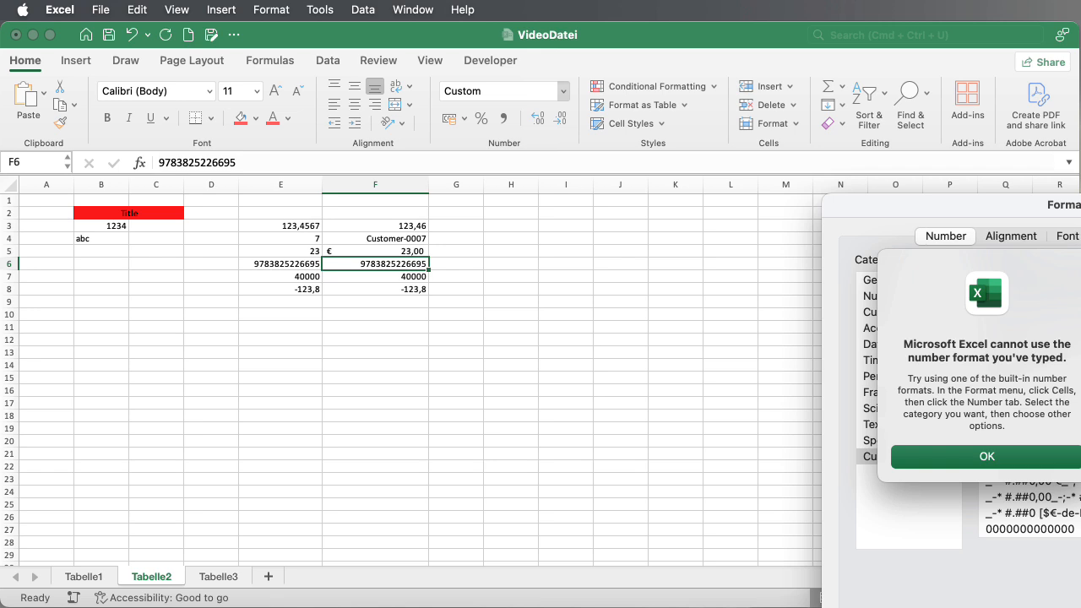
{"action": "left_click", "coordinate": [1031, 458]}
Step: Enclose the ISBN prefix of F6's custom number format in quotation marks and apply the format
{"action": "left_click", "coordinate": [1008, 348]}
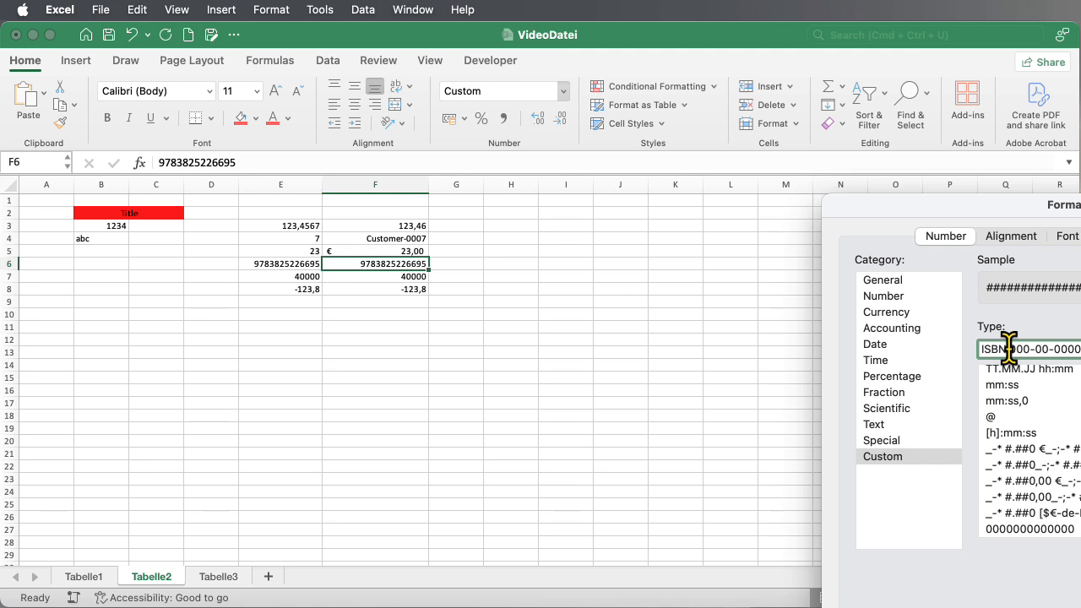
{"action": "type", "text": "0"}
{"action": "key", "text": "Left"}
{"action": "key", "text": "Left"}
{"action": "key", "text": "Left"}
{"action": "key", "text": "Left"}
{"action": "key", "text": "Left"}
{"action": "type", "text": "\""}
{"action": "key", "text": "Right"}
{"action": "key", "text": "Right"}
{"action": "key", "text": "Right"}
{"action": "key", "text": "Right"}
{"action": "key", "text": "Right"}
{"action": "type", "text": "\""}
{"action": "key", "text": "Return"}
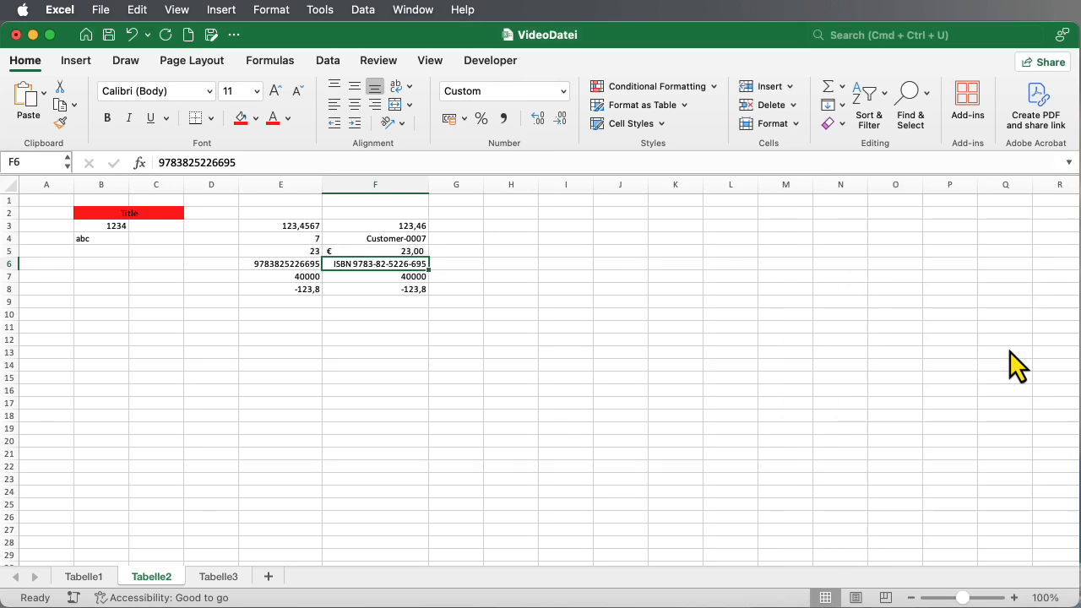
{"action": "left_click", "coordinate": [381, 352]}
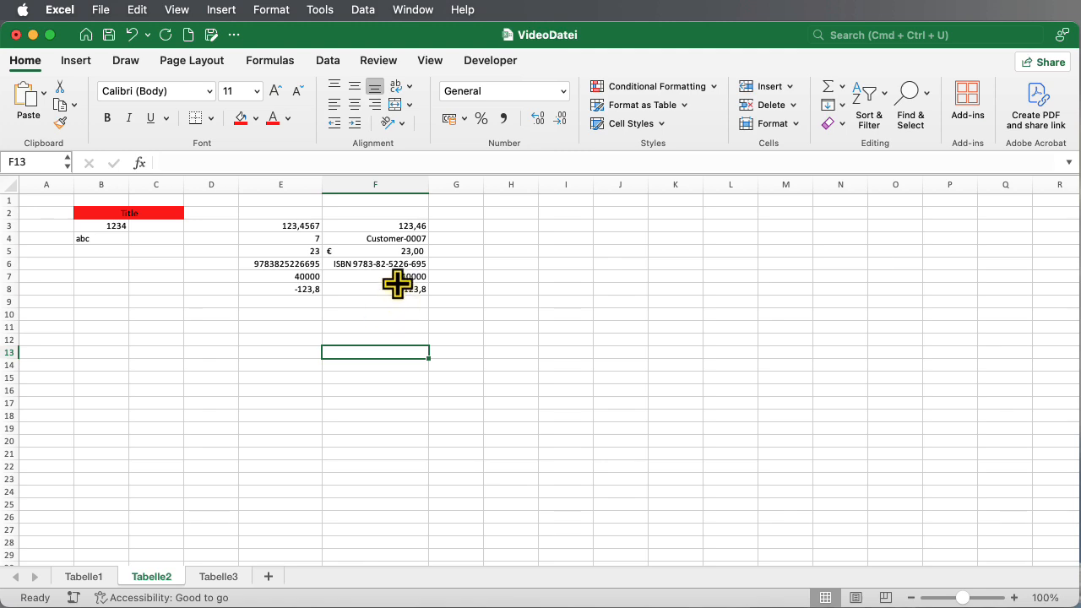
Step: Format the number in F7 as a date in the 2009-07-06 style
{"action": "left_click", "coordinate": [393, 277]}
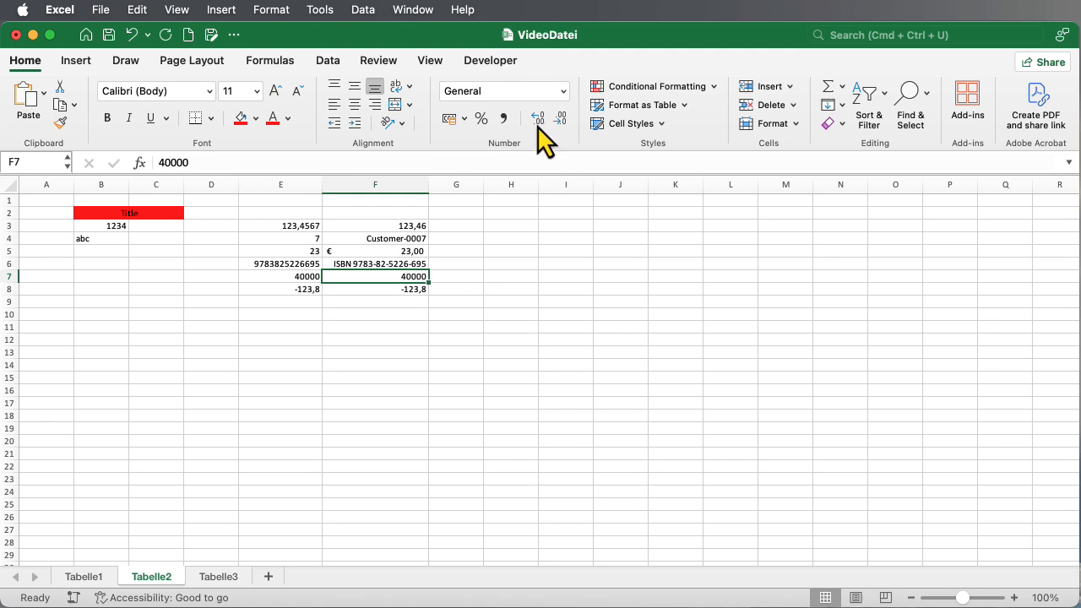
{"action": "left_click", "coordinate": [563, 92]}
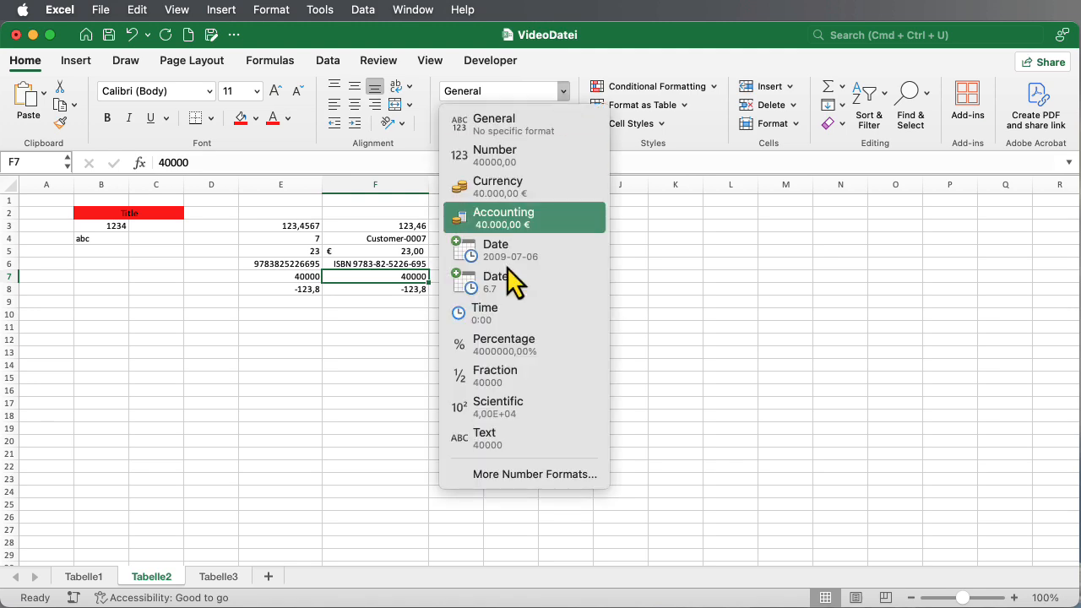
{"action": "left_click", "coordinate": [504, 261]}
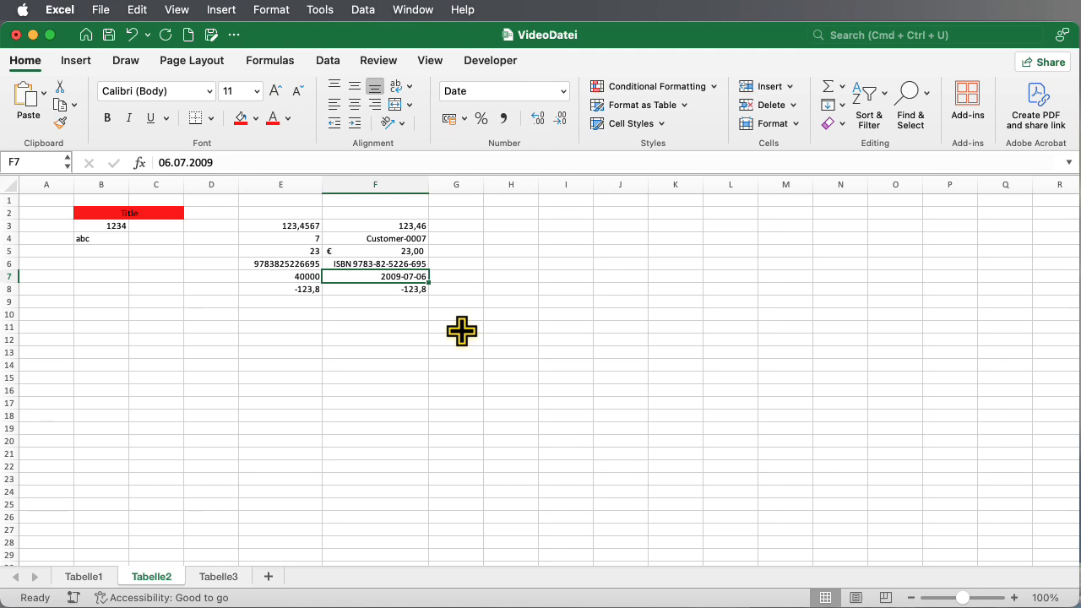
Step: Change F7's date format to the English (United Kingdom) type 14 March 2012
{"action": "left_click", "coordinate": [564, 91]}
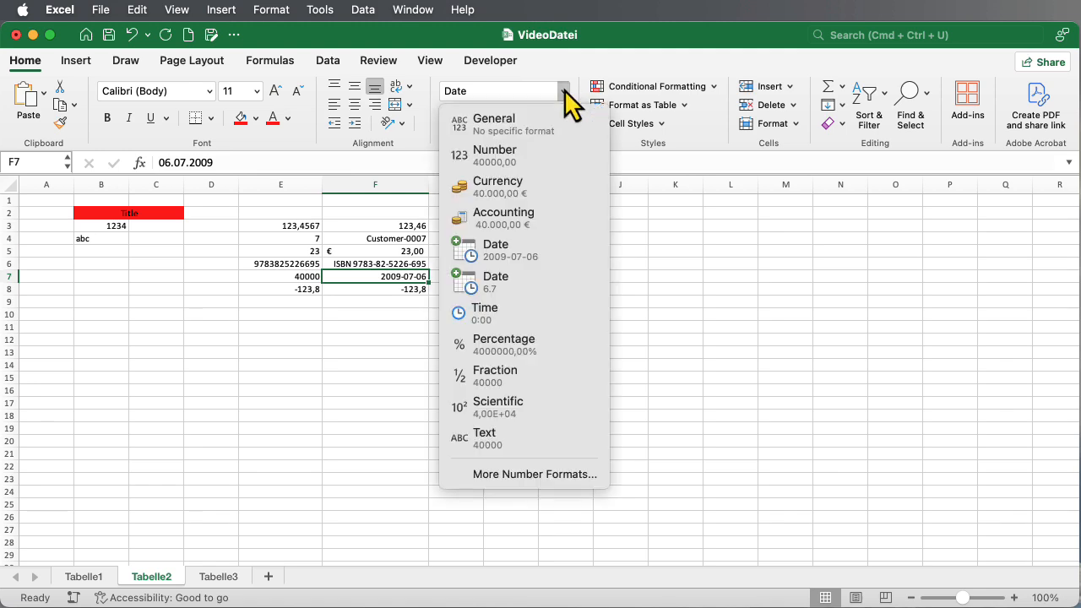
{"action": "left_click", "coordinate": [570, 480]}
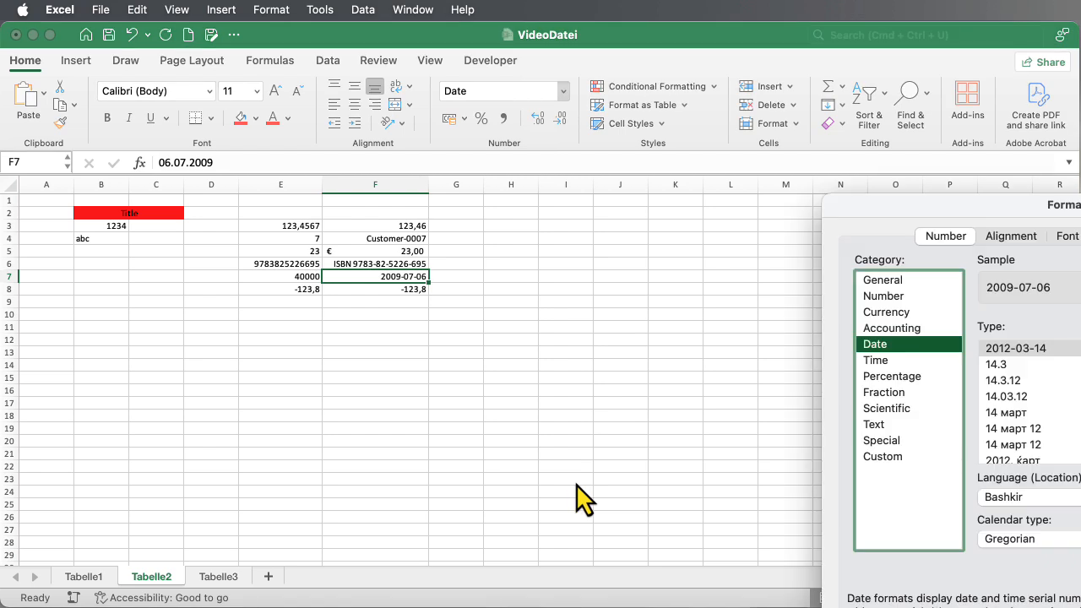
{"action": "scroll", "coordinate": [1005, 445], "scroll_direction": "down", "scroll_amount": 3}
{"action": "scroll", "coordinate": [1004, 439], "scroll_direction": "down", "scroll_amount": 2}
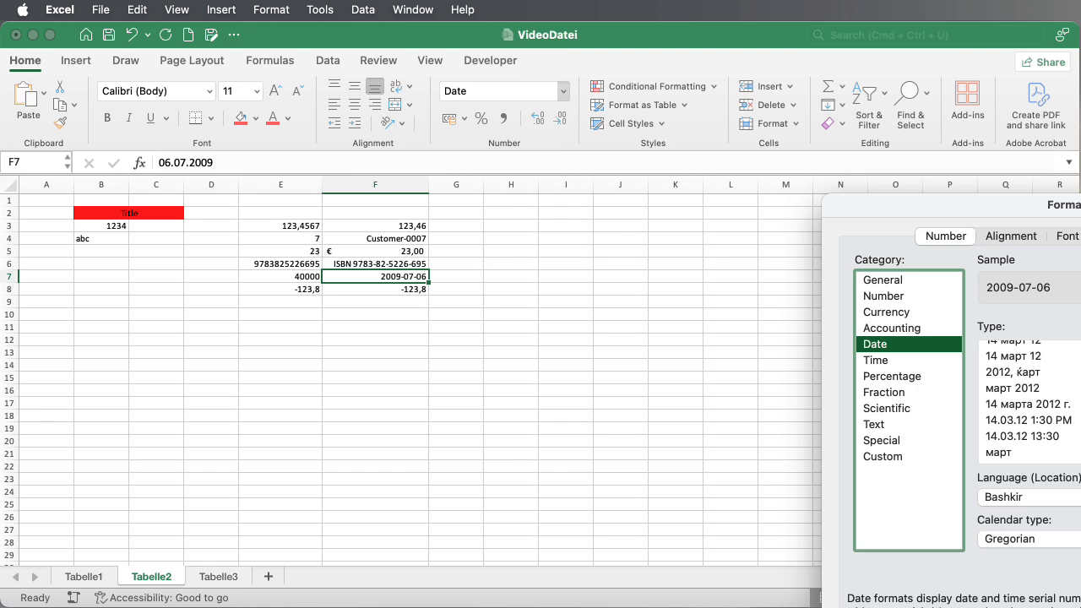
{"action": "left_click", "coordinate": [1022, 497]}
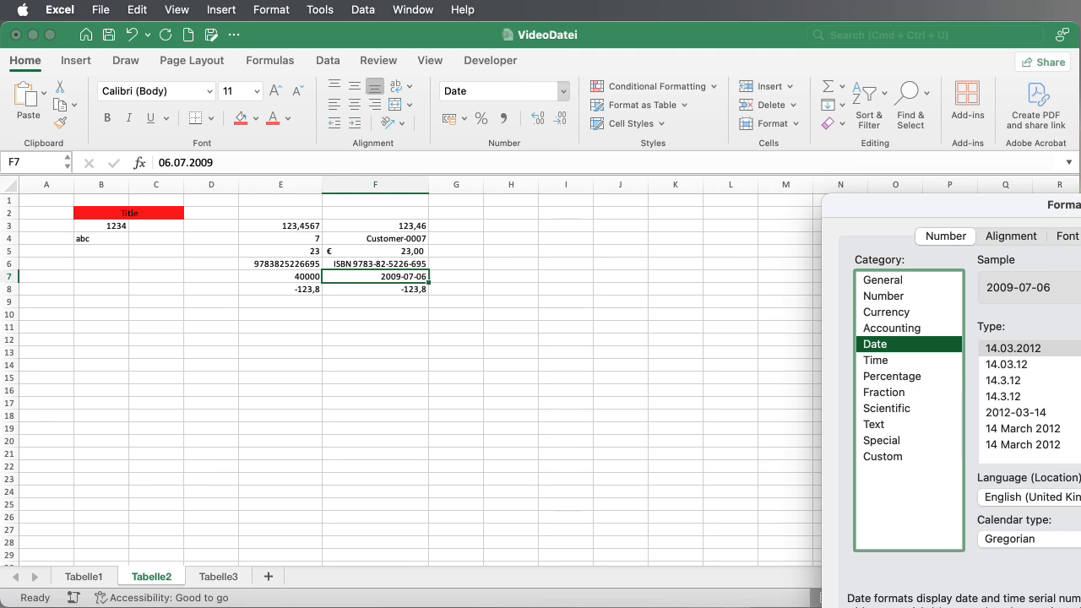
{"action": "scroll", "coordinate": [1047, 435], "scroll_direction": "up", "scroll_amount": 1}
{"action": "scroll", "coordinate": [1044, 426], "scroll_direction": "down", "scroll_amount": 1}
{"action": "left_click", "coordinate": [1045, 428]}
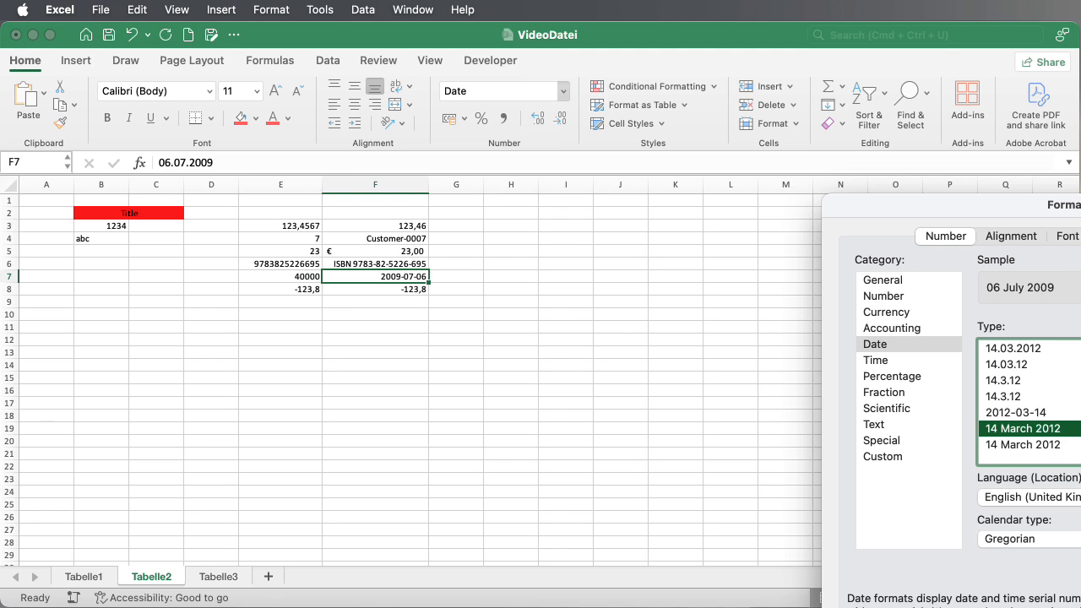
{"action": "key", "text": "Return"}
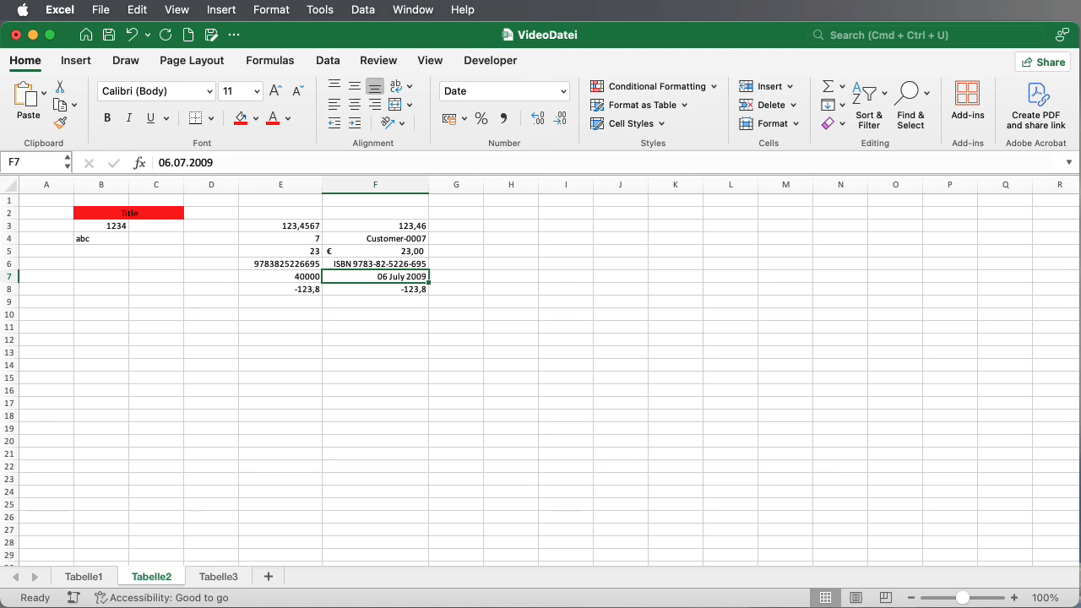
Step: Apply the Currency format in euros to the negative value in F8
{"action": "left_click", "coordinate": [385, 289]}
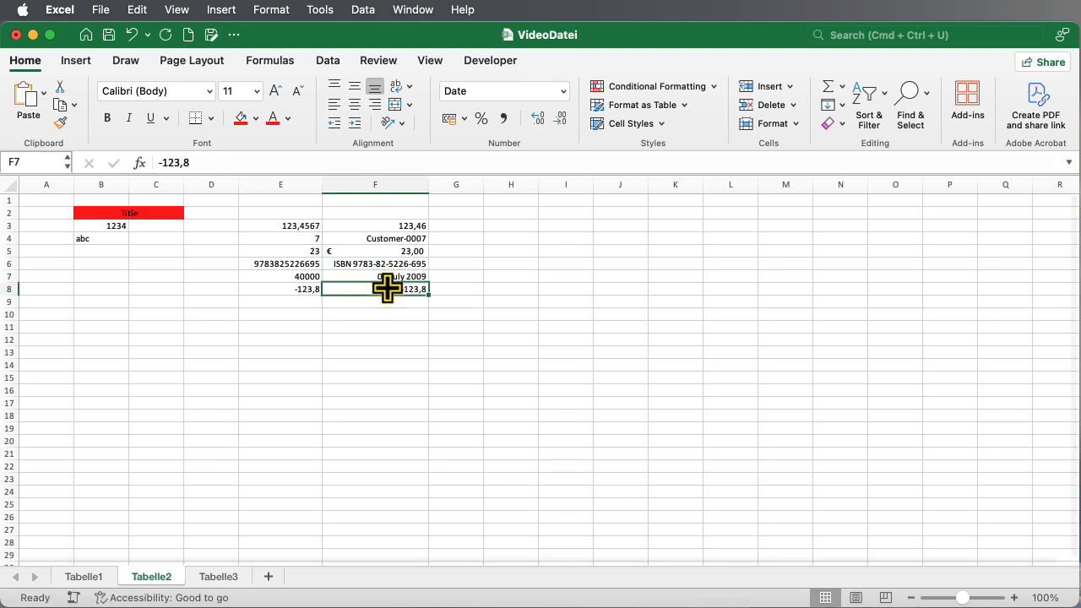
{"action": "left_click", "coordinate": [462, 118]}
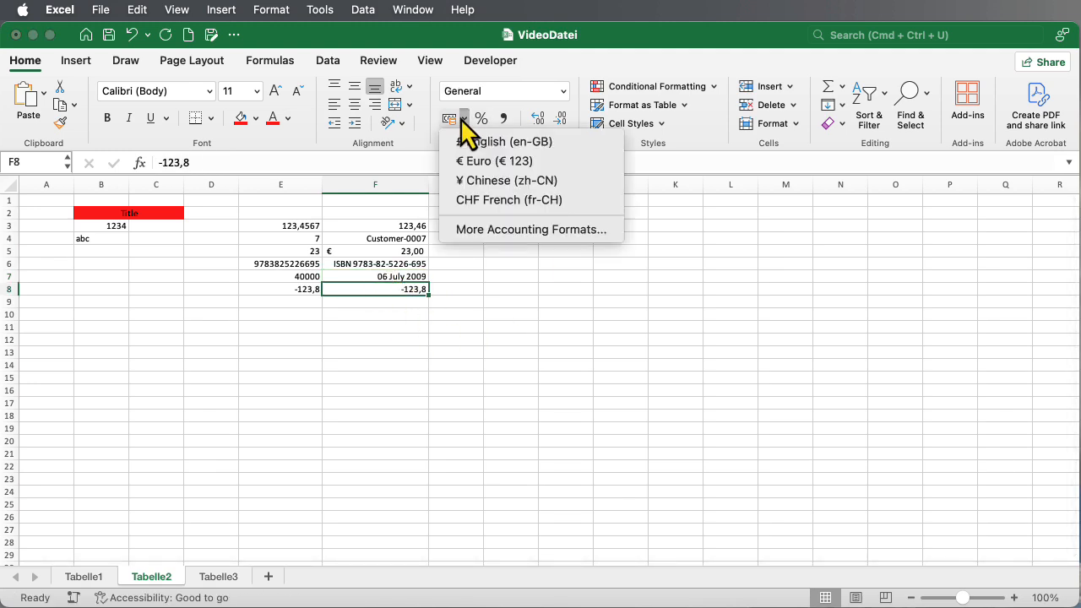
{"action": "left_click", "coordinate": [545, 384]}
{"action": "left_click", "coordinate": [562, 91]}
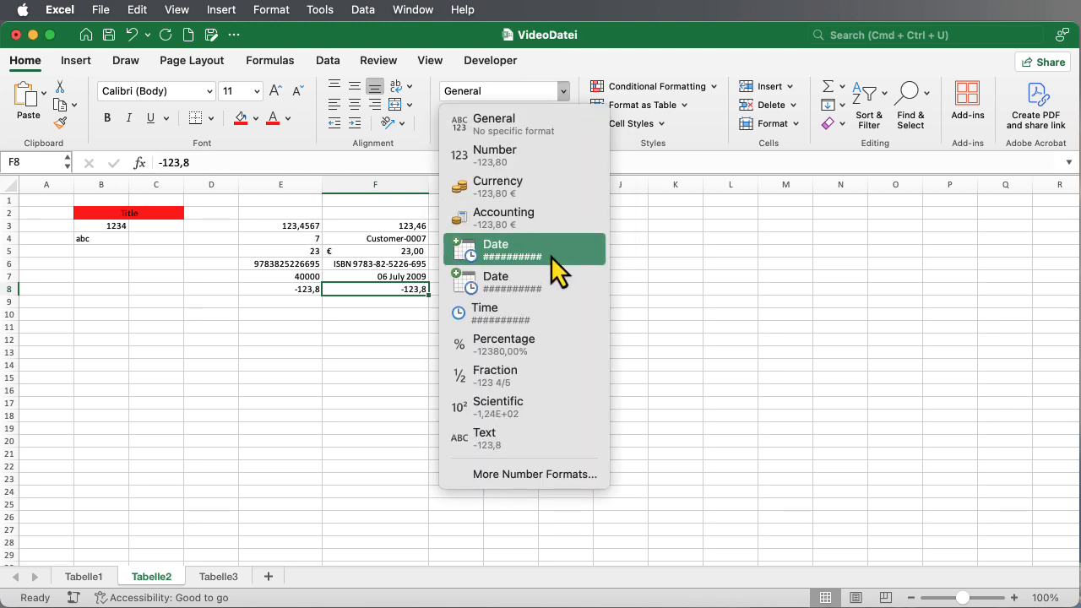
{"action": "left_click", "coordinate": [531, 188]}
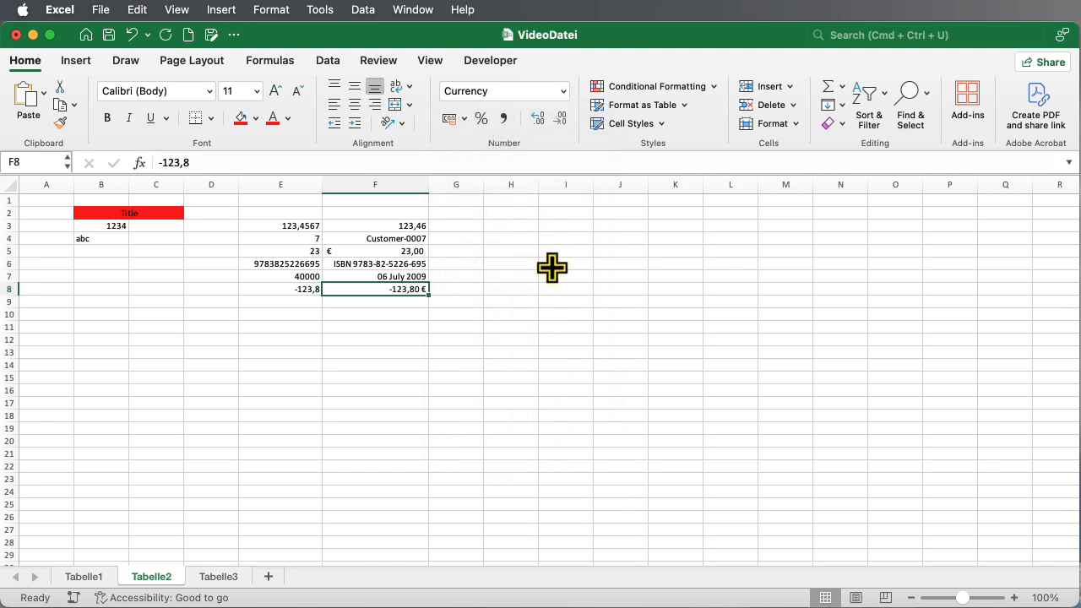
Step: Set F8's Currency format to show negative numbers in red with a minus sign, −1.234,10 €
{"action": "left_click", "coordinate": [561, 92]}
{"action": "left_click", "coordinate": [549, 474]}
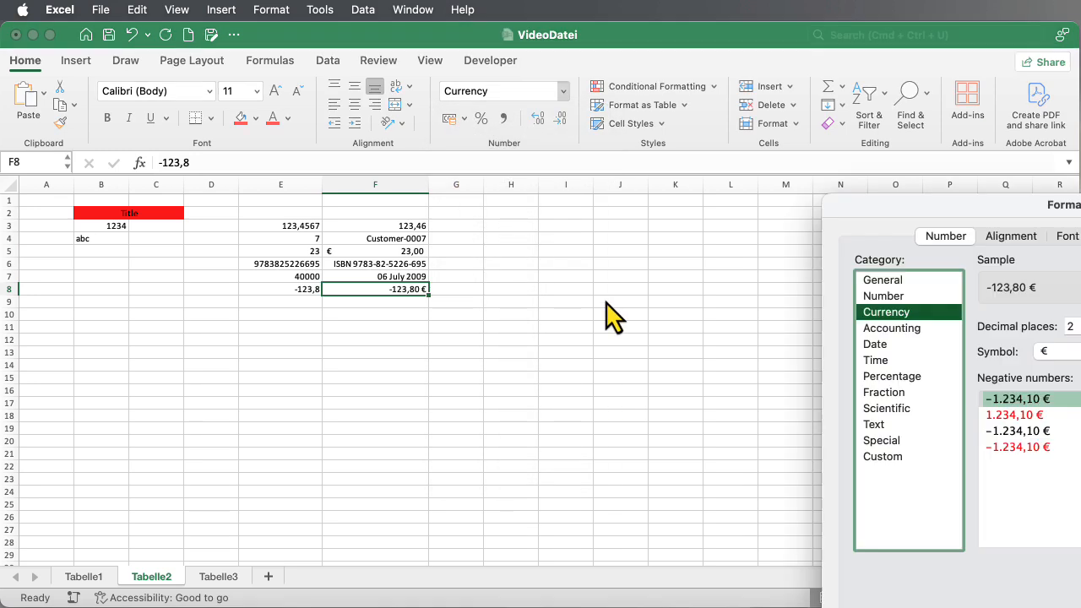
{"action": "left_click", "coordinate": [1016, 447]}
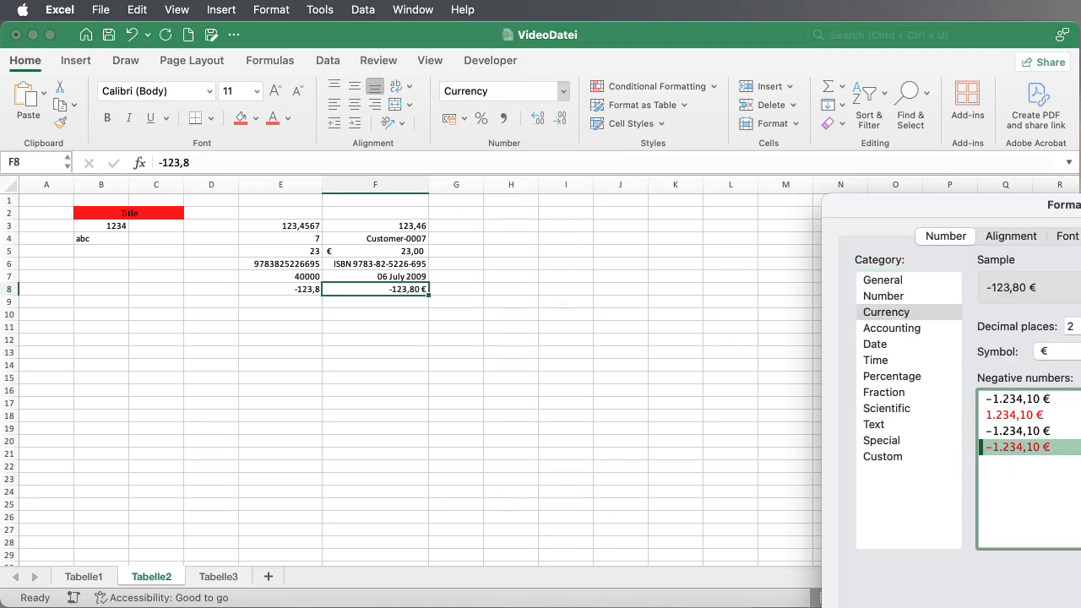
{"action": "key", "text": "Return"}
{"action": "left_click", "coordinate": [651, 420]}
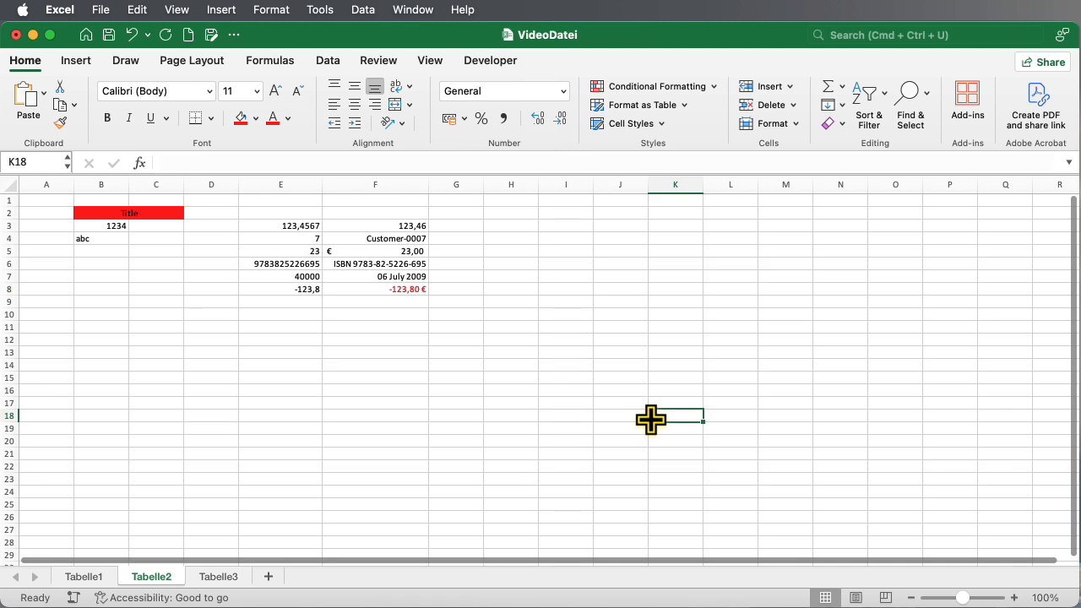
Step: Enter the positive value 40 in F8 to test the currency format
{"action": "left_click", "coordinate": [415, 287]}
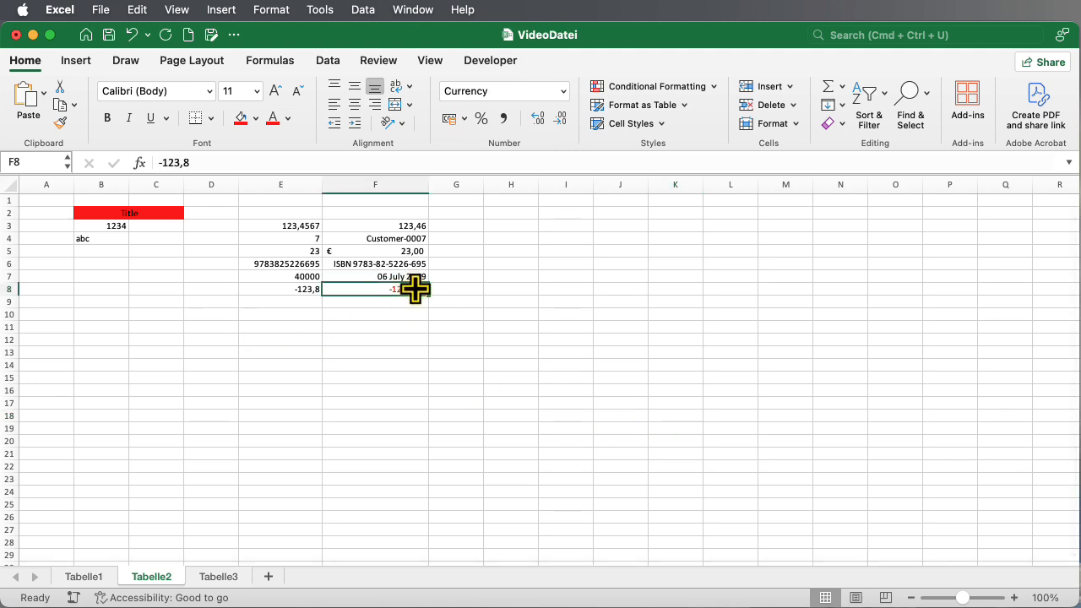
{"action": "type", "text": "40"}
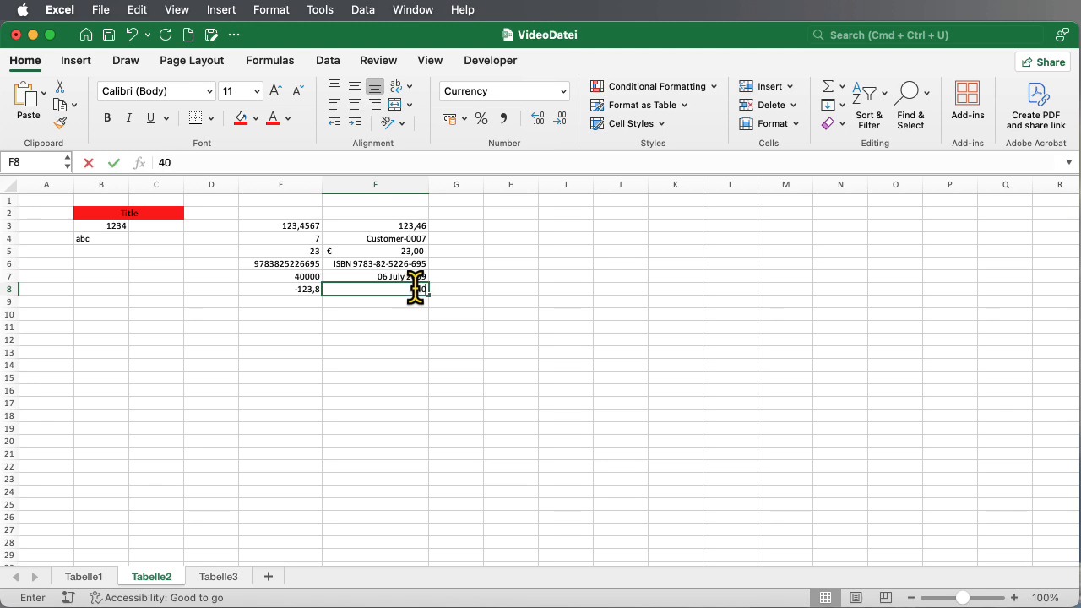
{"action": "key", "text": "Return"}
Step: Replace the value in F8 with -234 to check the formatting of negative amounts
{"action": "left_click", "coordinate": [415, 289]}
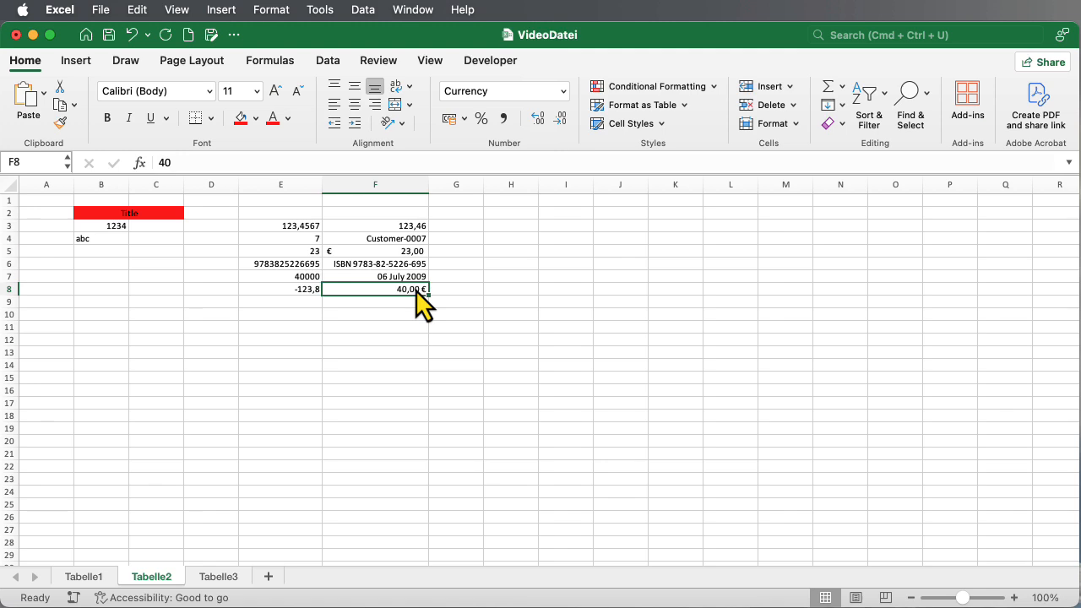
{"action": "type", "text": "-234"}
{"action": "key", "text": "Return"}
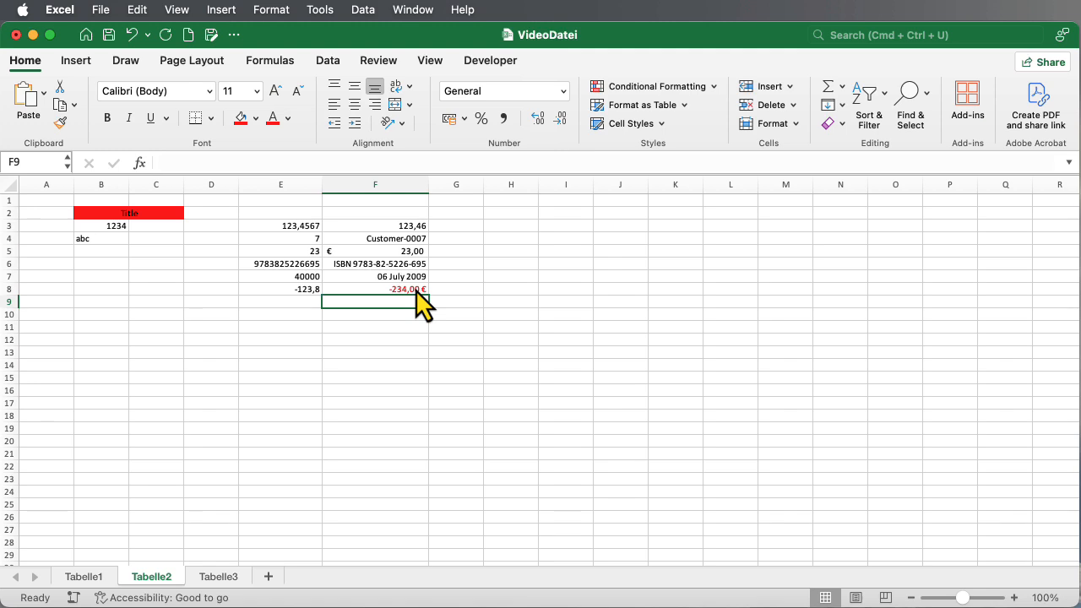
{"action": "left_click", "coordinate": [413, 327]}
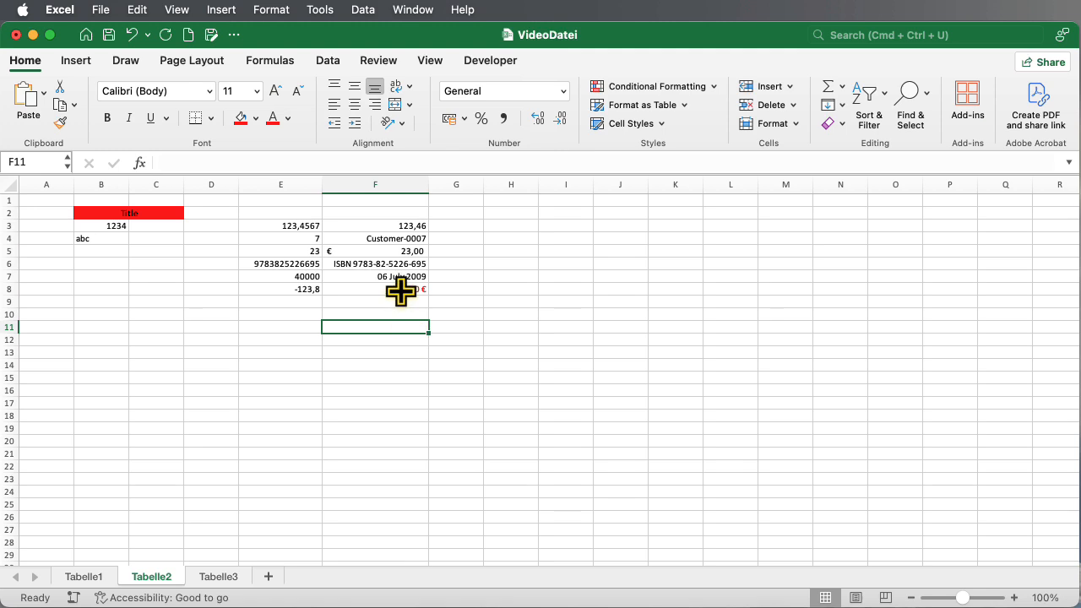
{"action": "left_click", "coordinate": [401, 290]}
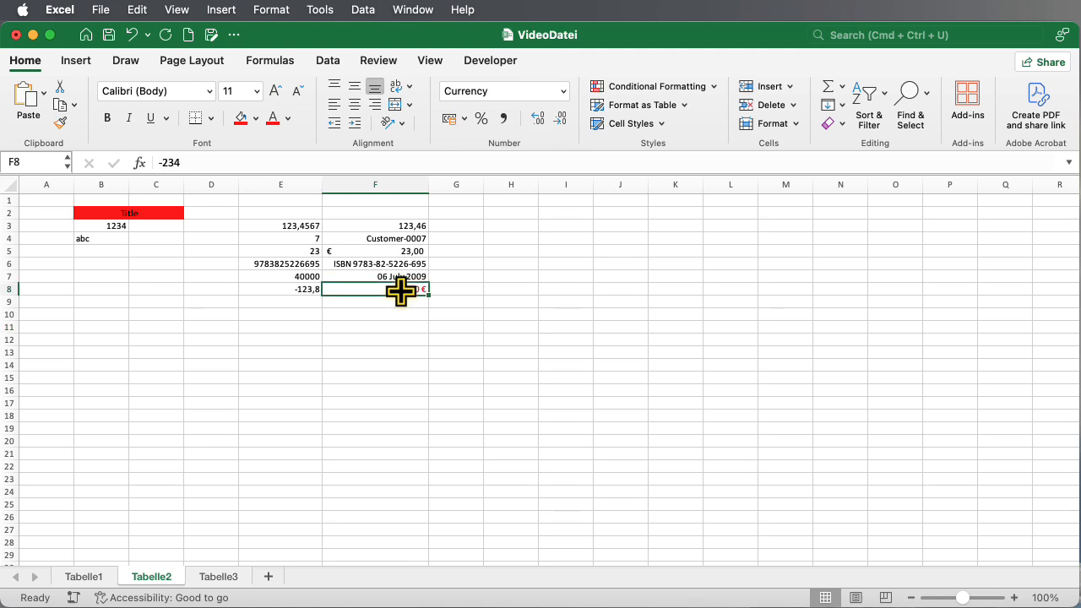